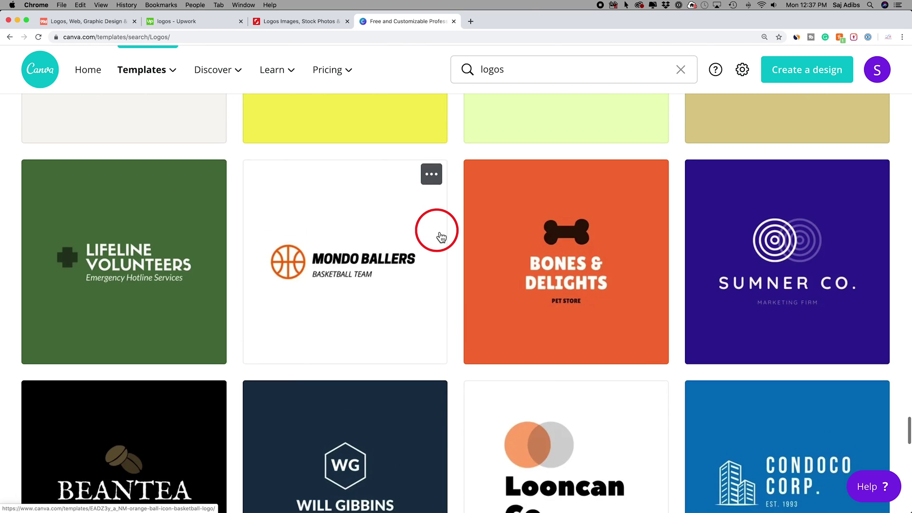
Step: Open the business logo templates and narrow them to the Education category
scroll(433, 230, "up", 2)
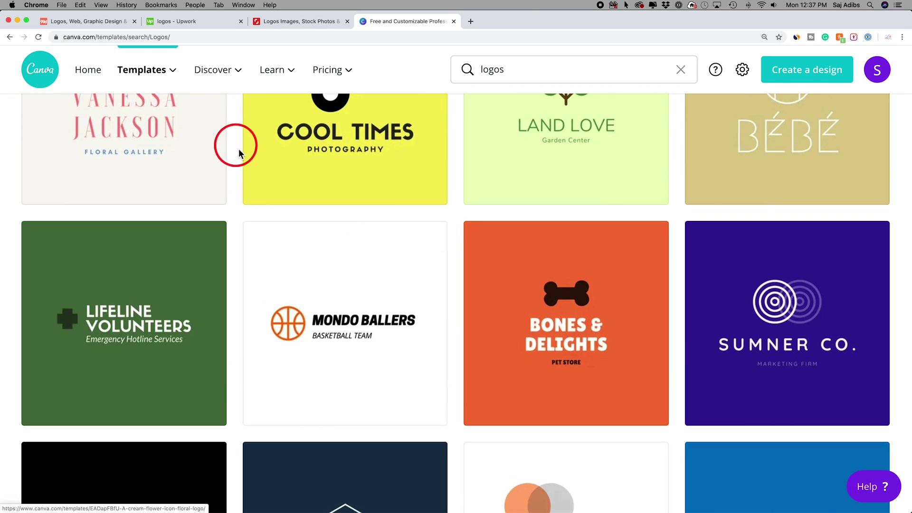
scroll(236, 148, "up", 1)
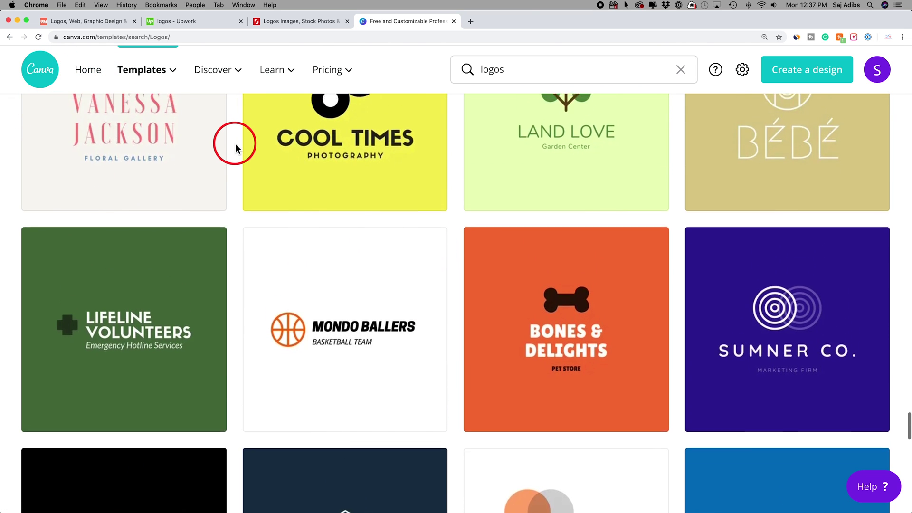
scroll(236, 148, "up", 3)
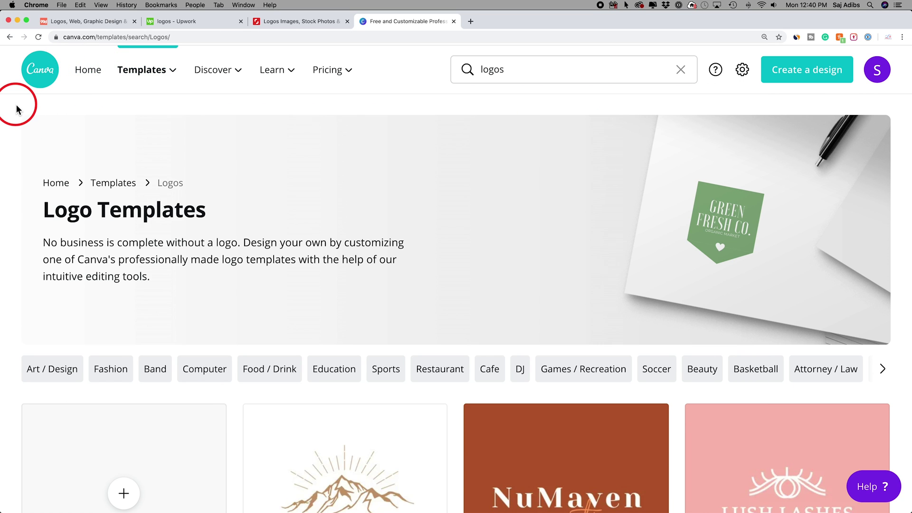
mouse_move(145, 79)
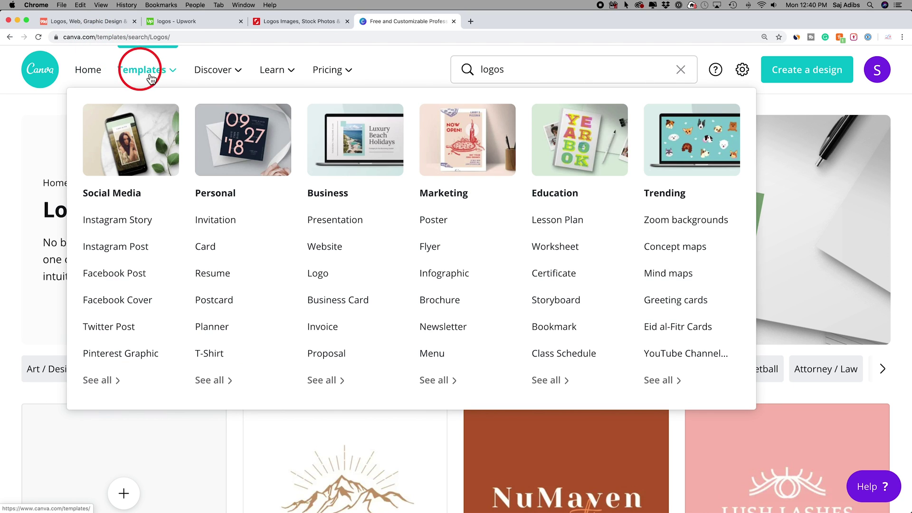
left_click(324, 283)
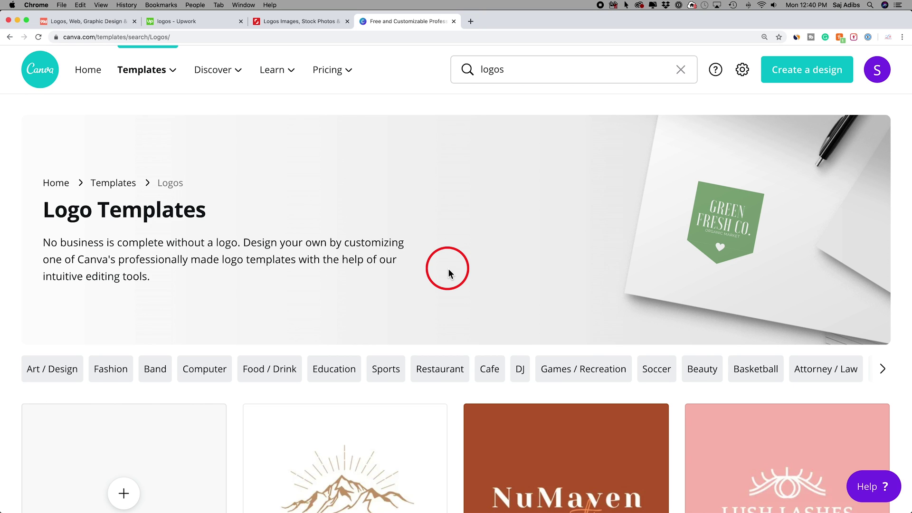
scroll(309, 240, "down", 3)
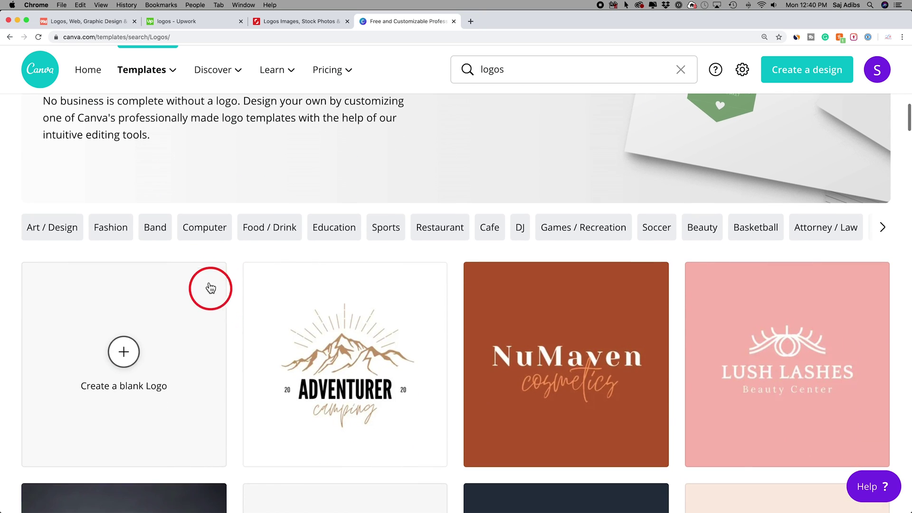
left_click(328, 228)
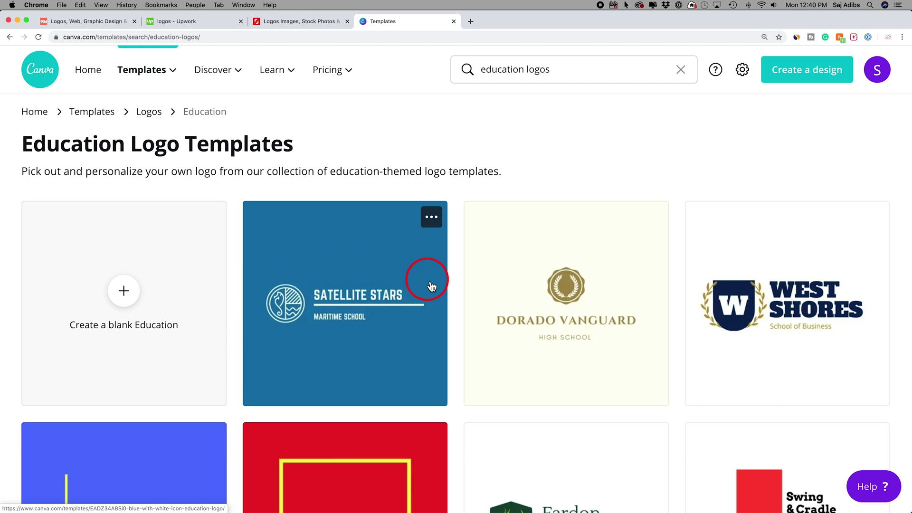
Step: Look through the education logo templates and open the details of the Wesson Academy design
scroll(430, 285, "down", 2)
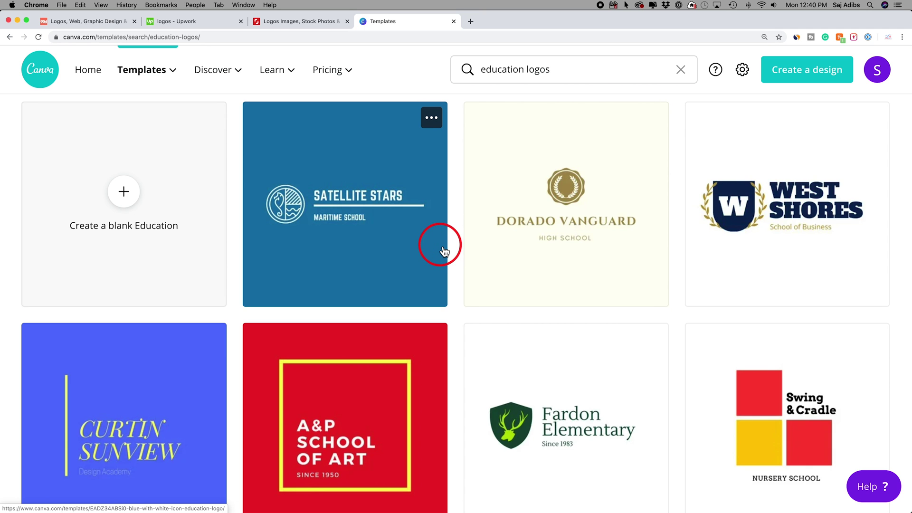
scroll(444, 246, "down", 5)
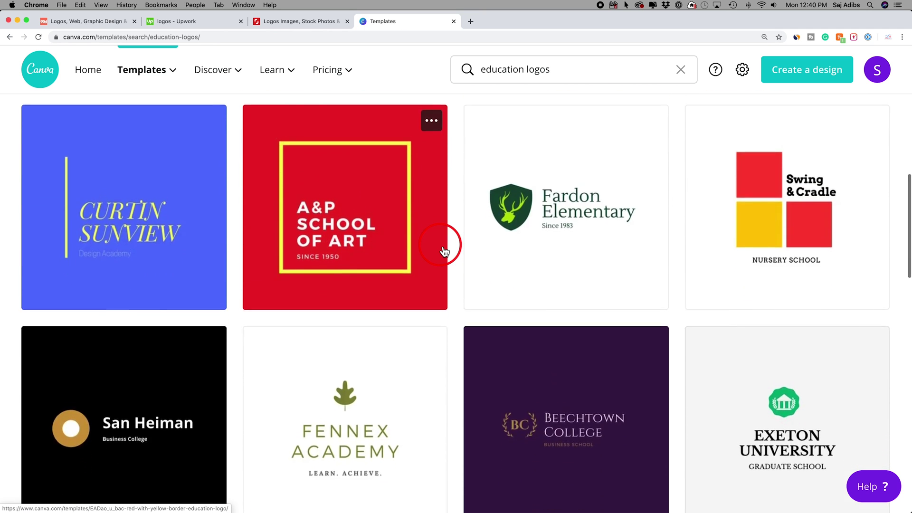
scroll(345, 219, "up", 7)
scroll(434, 254, "down", 4)
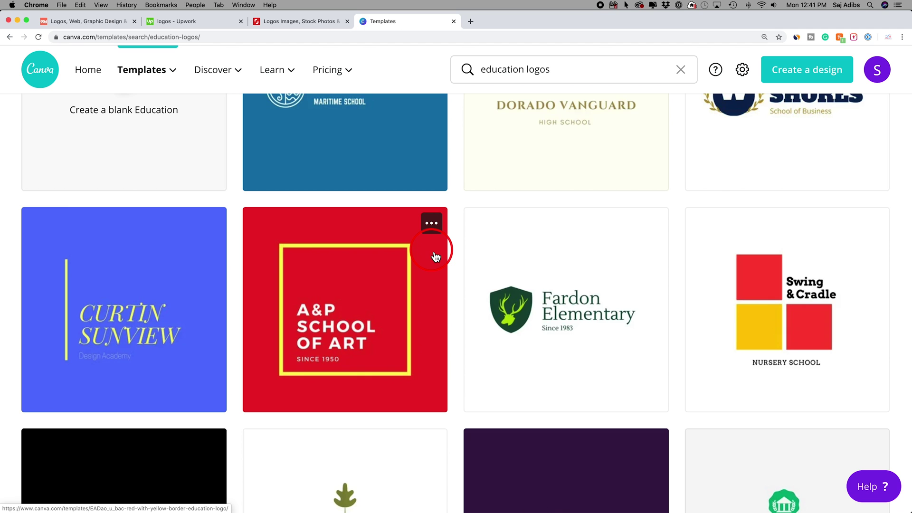
scroll(435, 257, "down", 5)
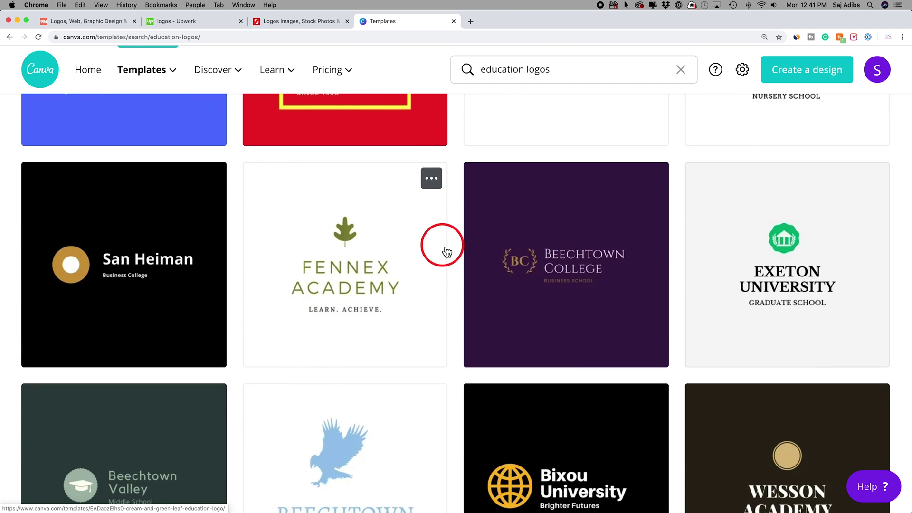
scroll(446, 251, "down", 2)
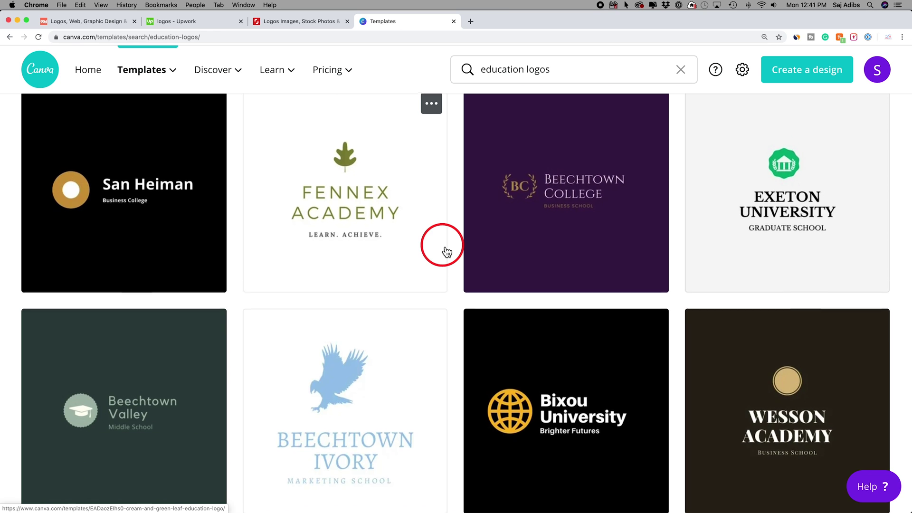
scroll(447, 252, "down", 1)
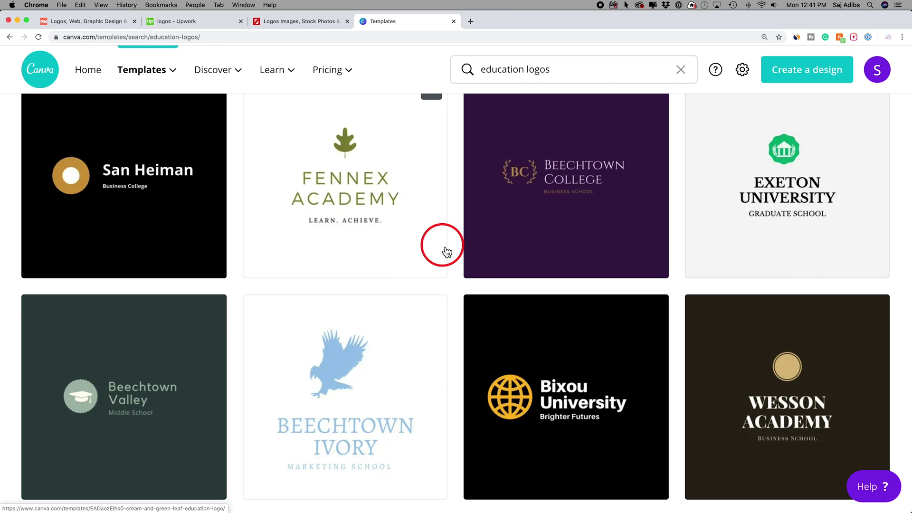
scroll(446, 251, "down", 2)
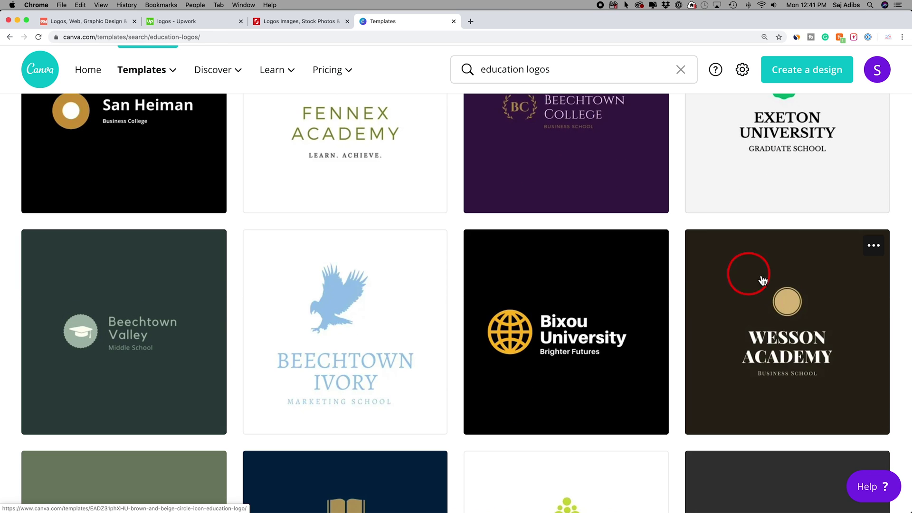
left_click(751, 305)
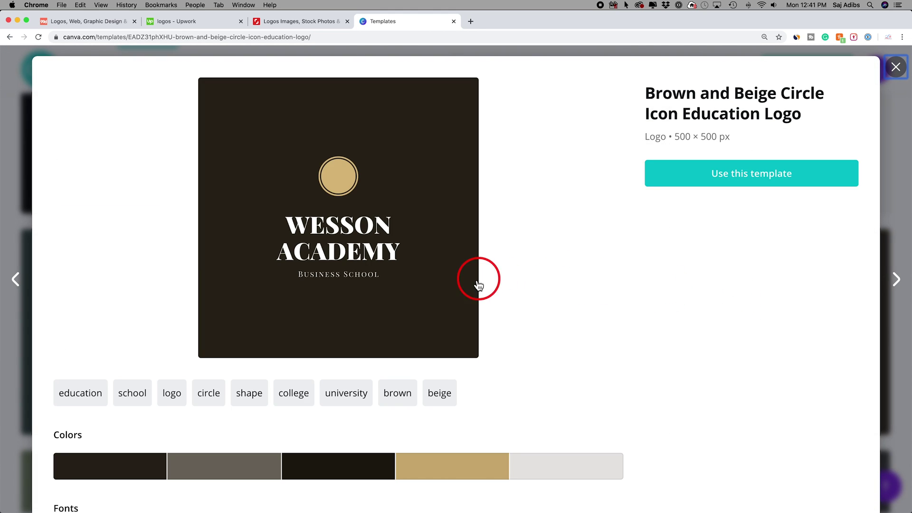
Step: Copy the #1D170D colour code from the template's palette and start a new design from the Wesson Academy template
scroll(332, 262, "down", 3)
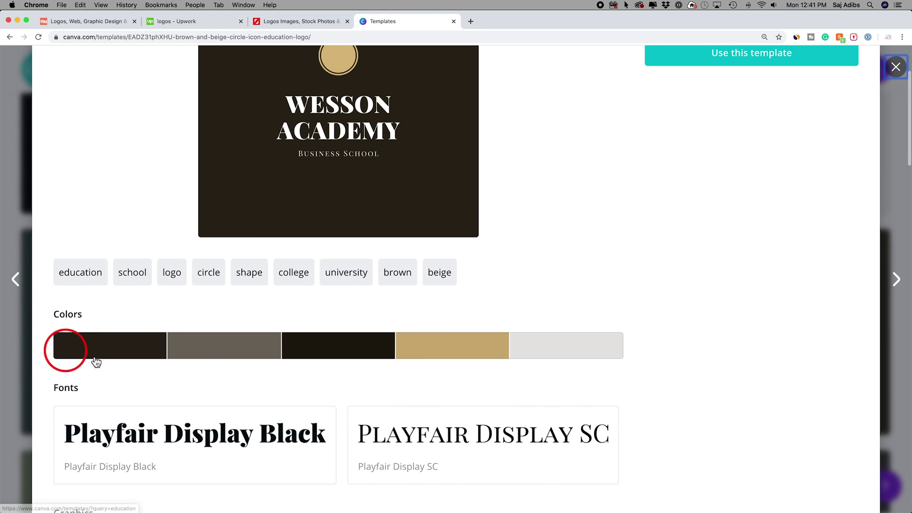
scroll(403, 358, "up", 1)
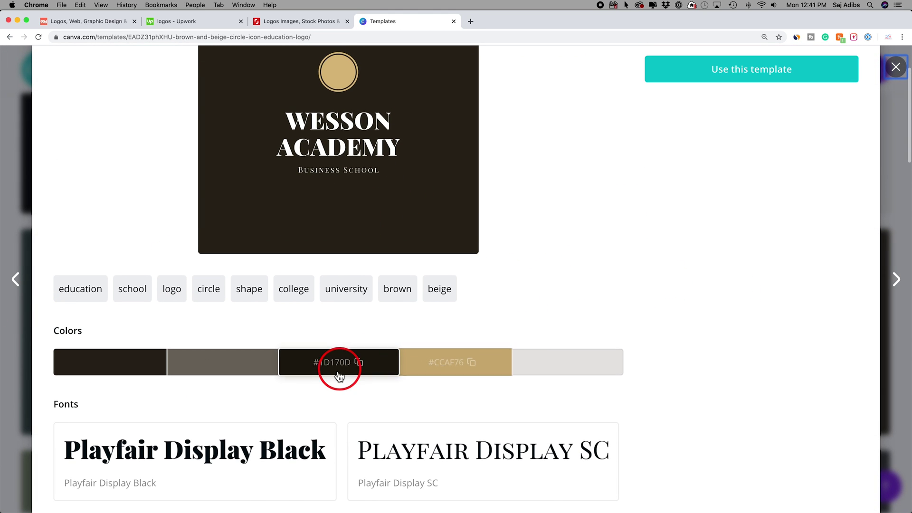
left_click(360, 378)
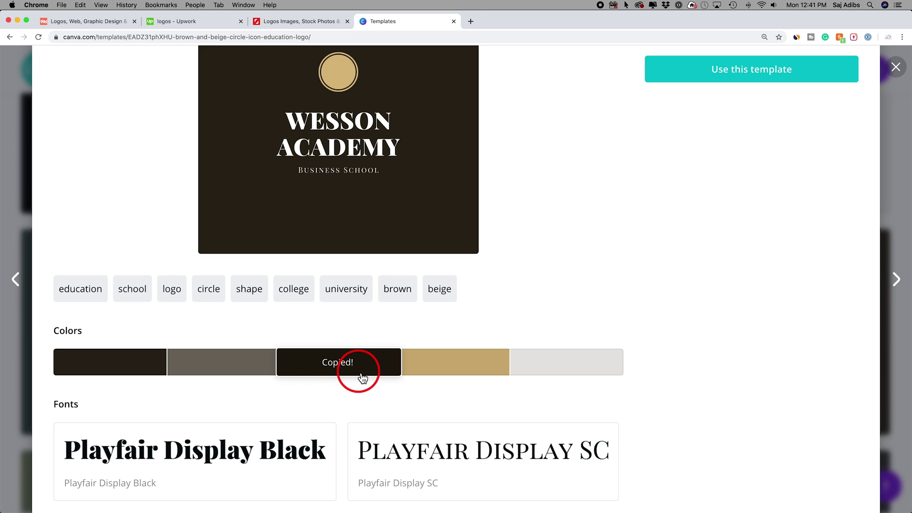
scroll(754, 181, "up", 4)
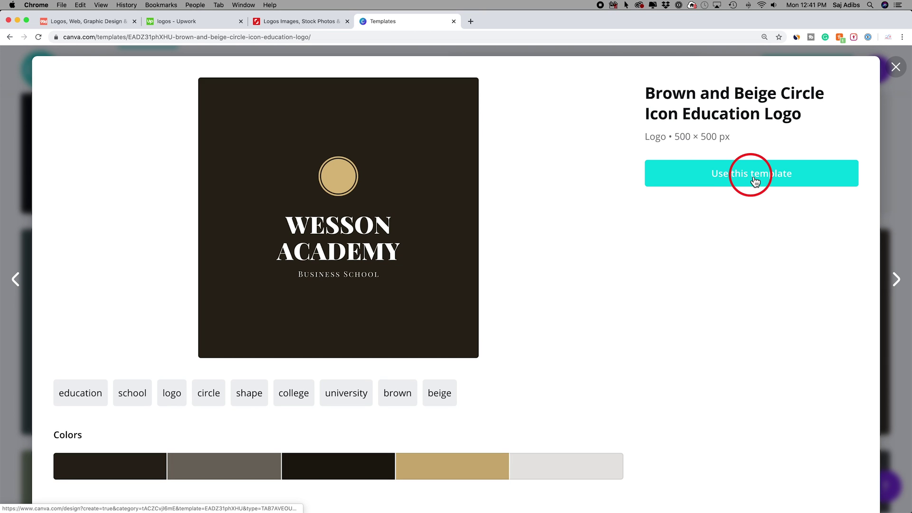
left_click(754, 180)
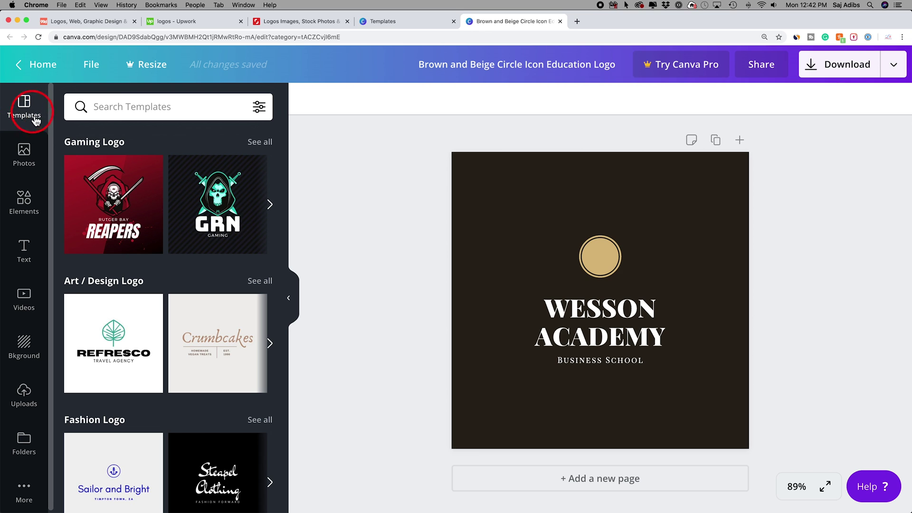
Step: Look over the Art / Design logo templates and the stock photos available for the design
scroll(166, 342, "right", 1)
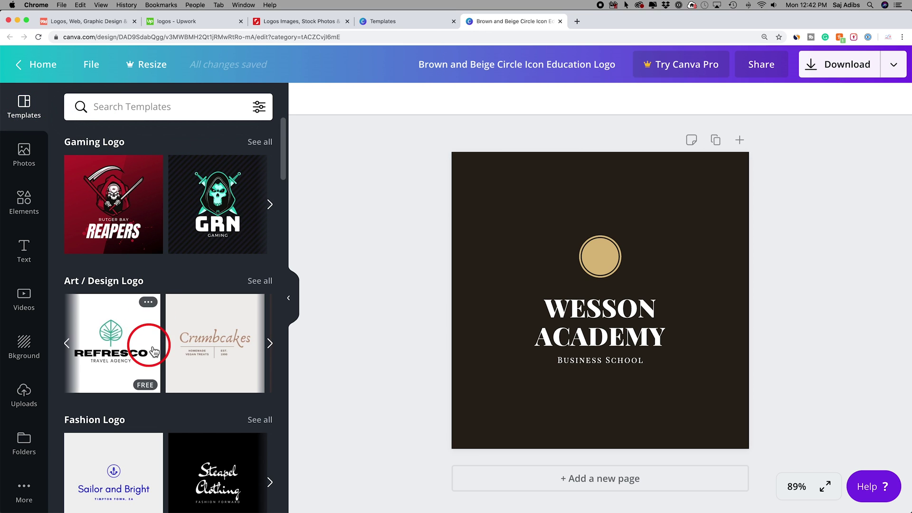
scroll(198, 352, "left", 1)
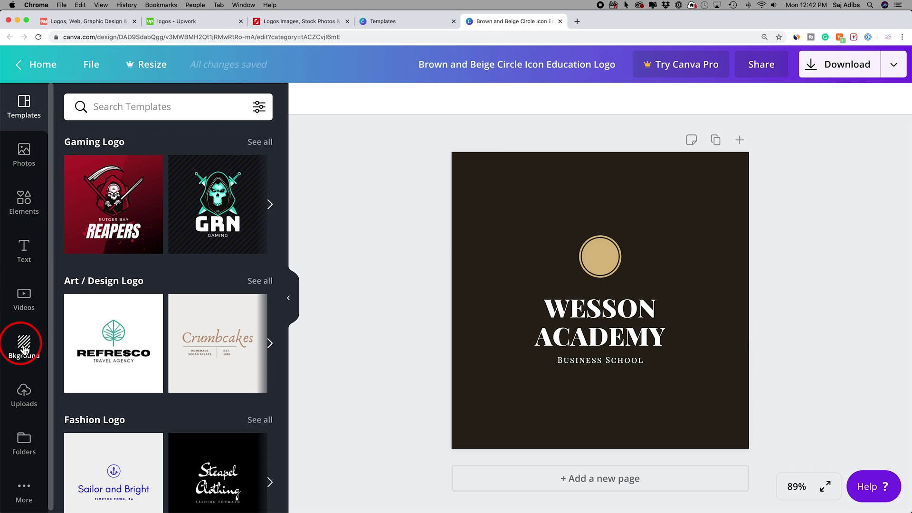
left_click(28, 157)
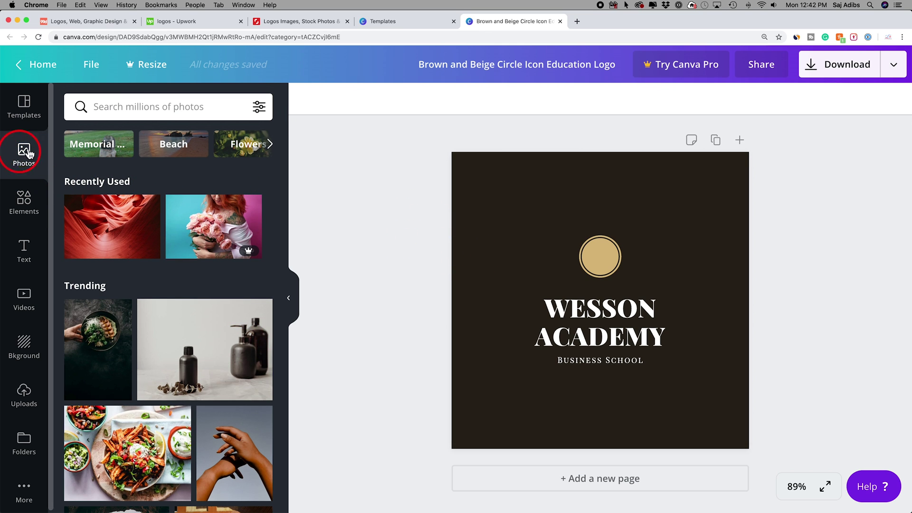
Step: Add a solid line from the Lines elements to the logo, between the ACADEMY and Business School text
left_click(30, 204)
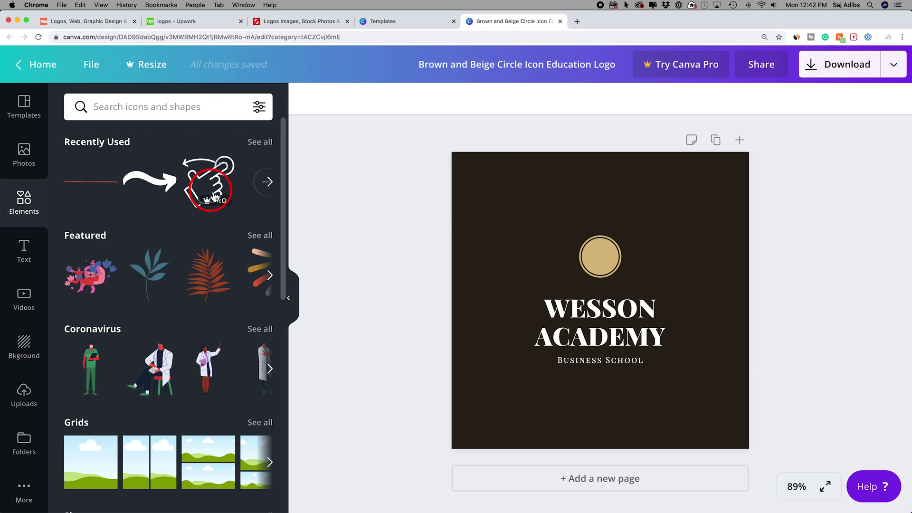
scroll(206, 199, "down", 10)
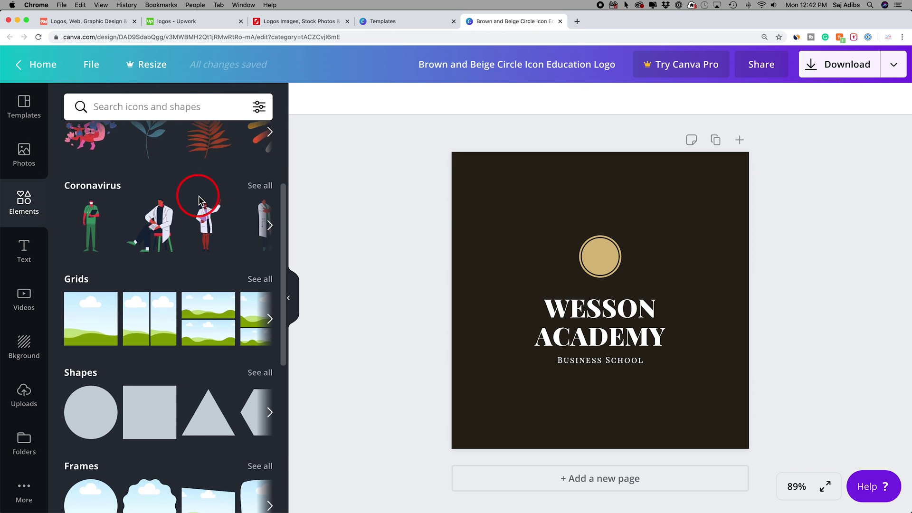
scroll(198, 197, "up", 2)
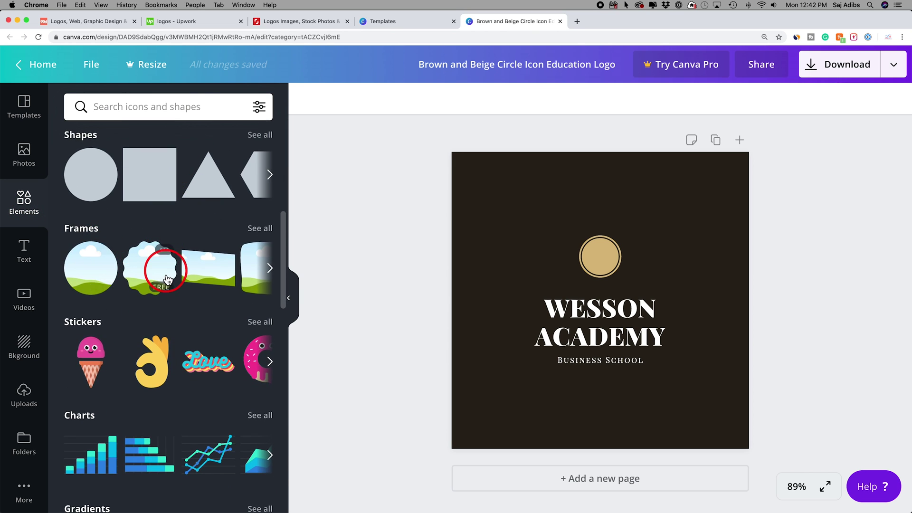
scroll(170, 273, "down", 3)
scroll(152, 366, "down", 5)
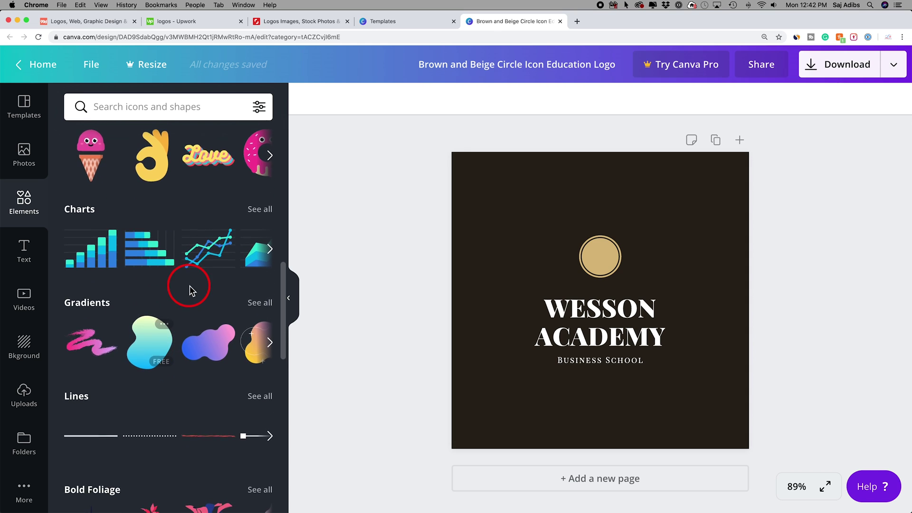
scroll(169, 340, "down", 1)
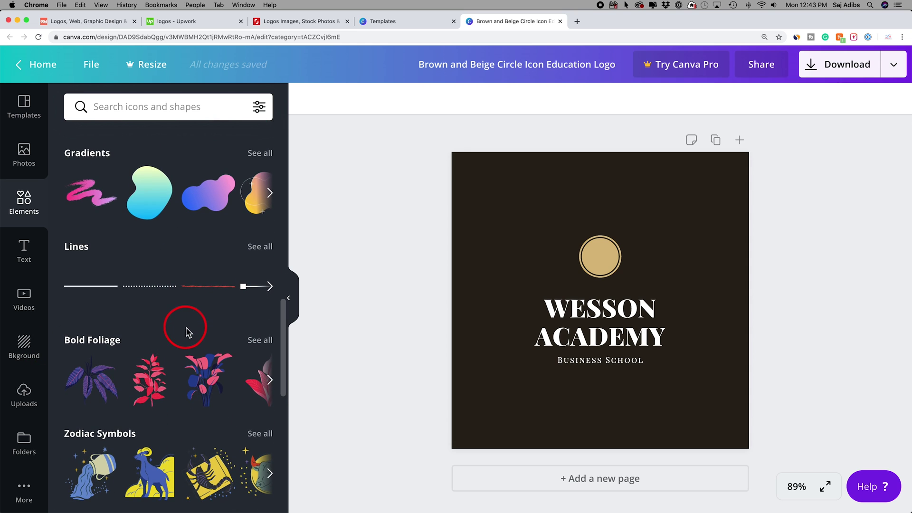
left_click_drag(105, 285, 538, 369)
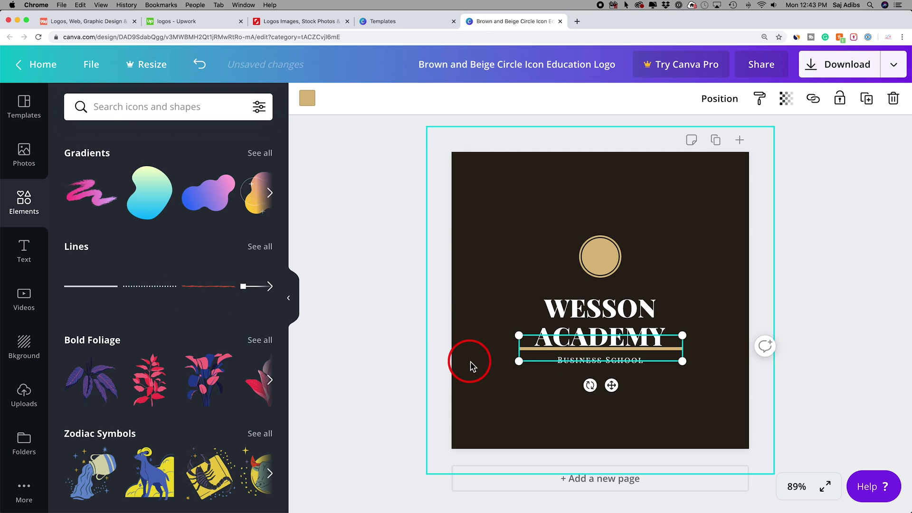
left_click(413, 333)
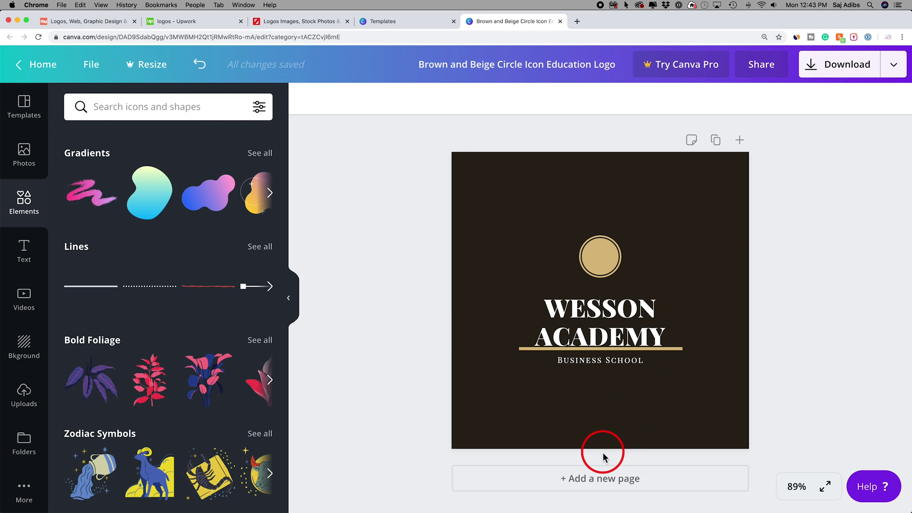
Step: Change the colour of the line under ACADEMY to white
left_click(533, 351)
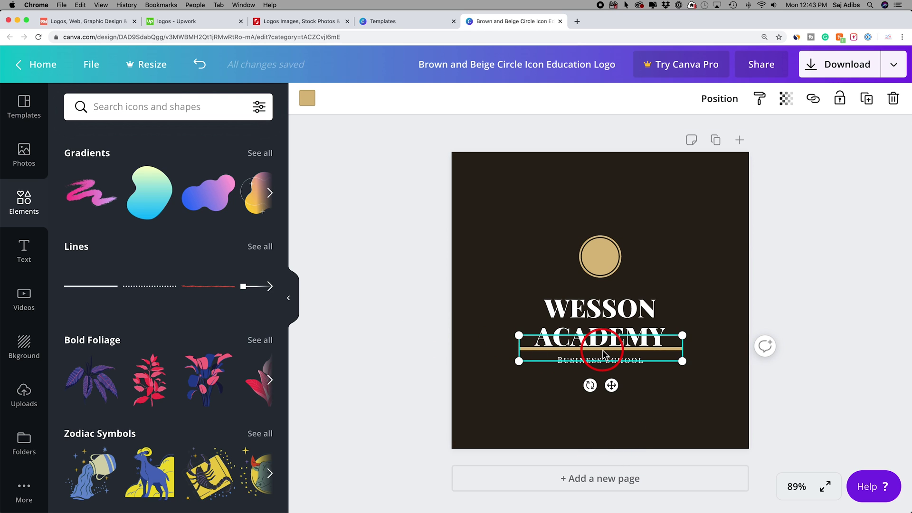
left_click(308, 99)
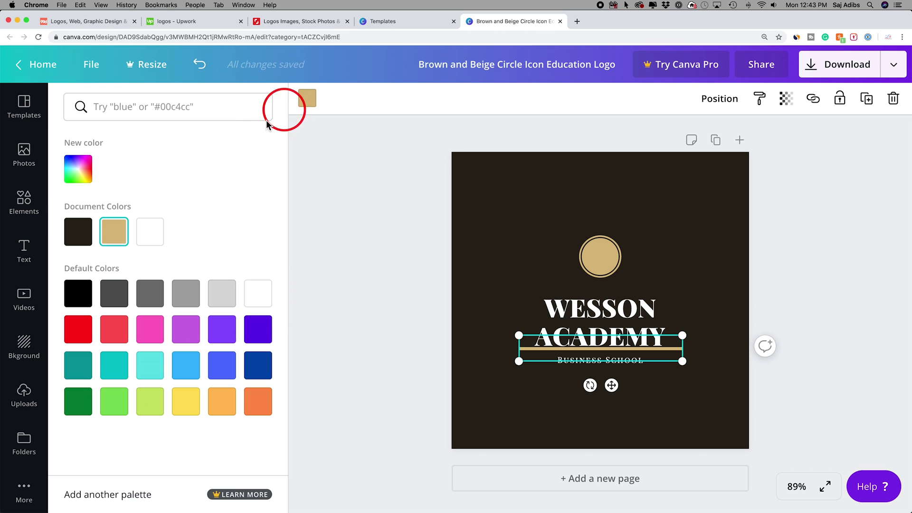
left_click(157, 238)
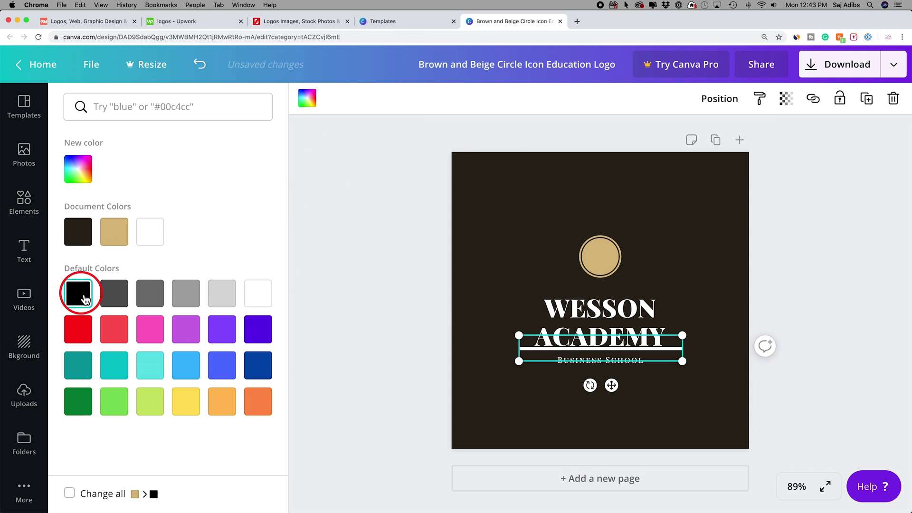
left_click(381, 230)
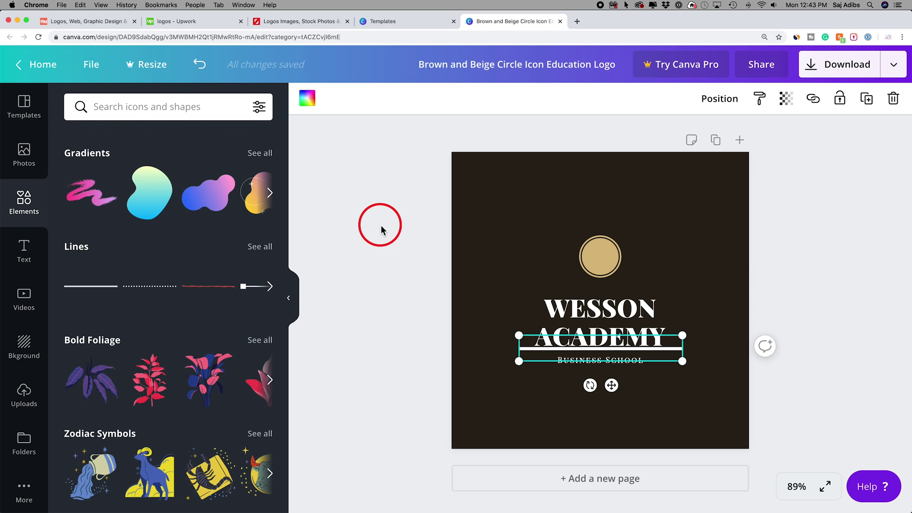
left_click(380, 230)
left_click(533, 355)
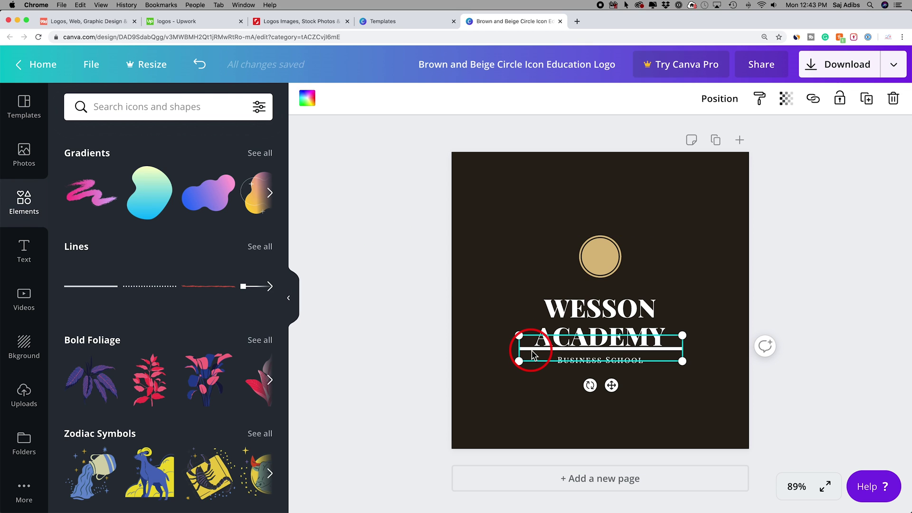
Step: Delete the white line and replace the WESSON ACADEMY heading text with HOWFINITY
key("Delete")
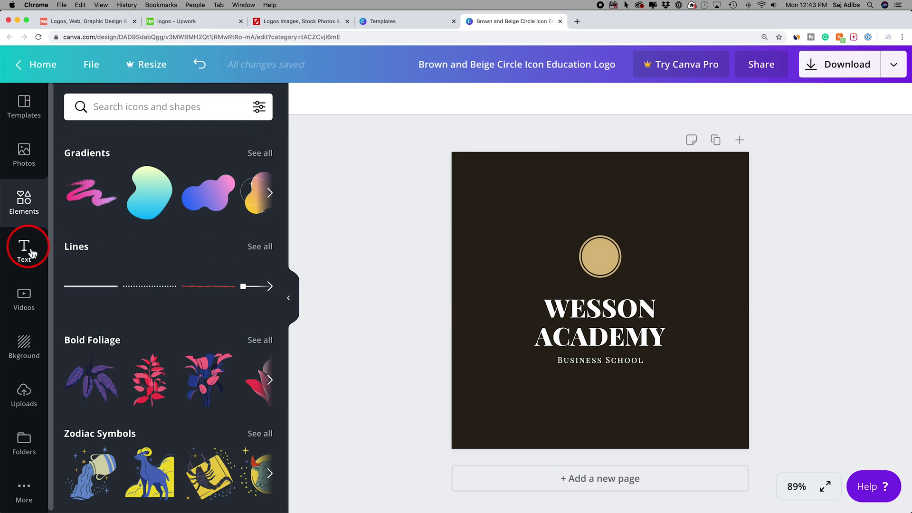
left_click(26, 252)
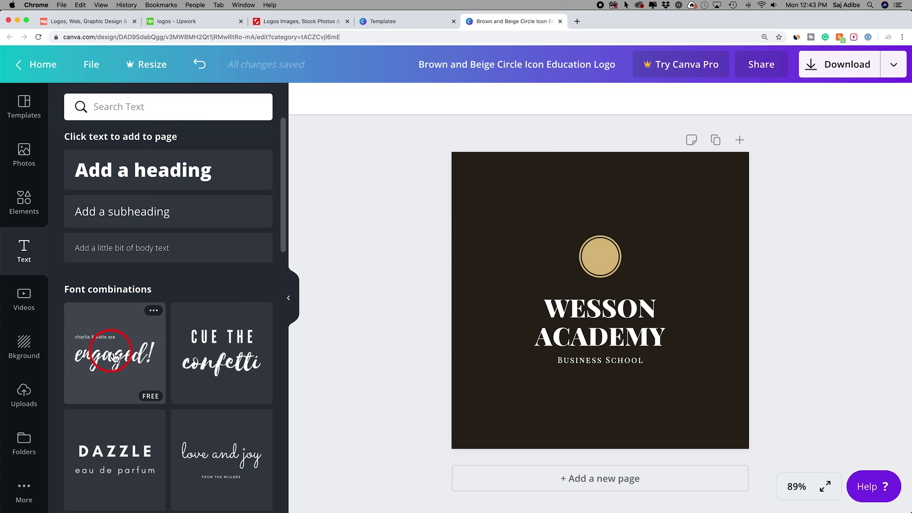
left_click(584, 318)
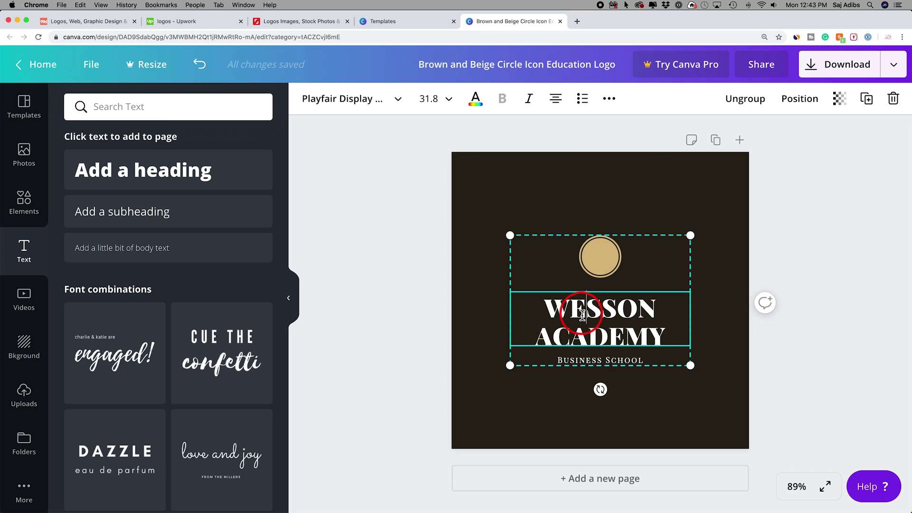
left_click_drag(537, 304, 668, 337)
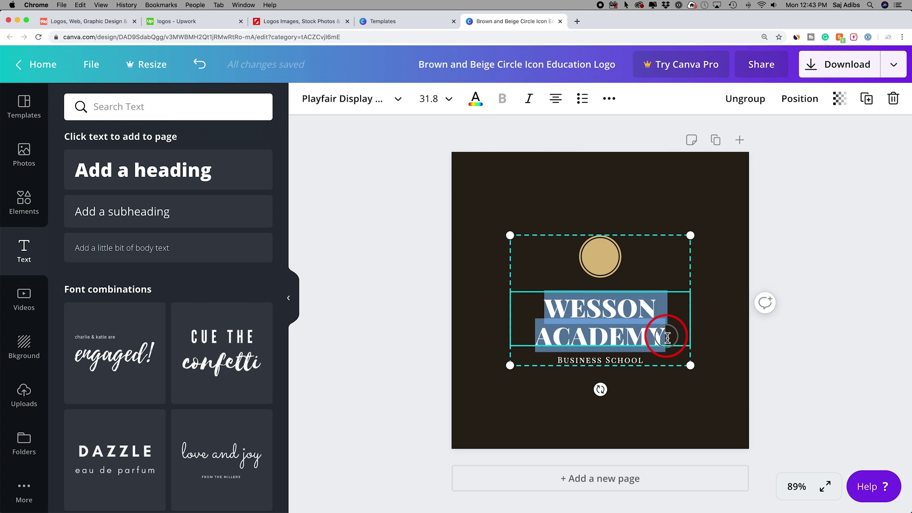
key("BackSpace")
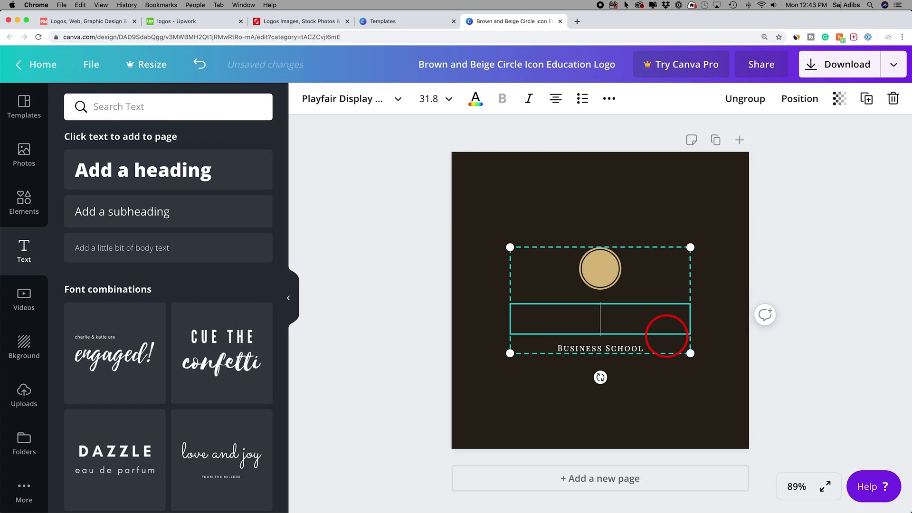
type("HOWFINITY")
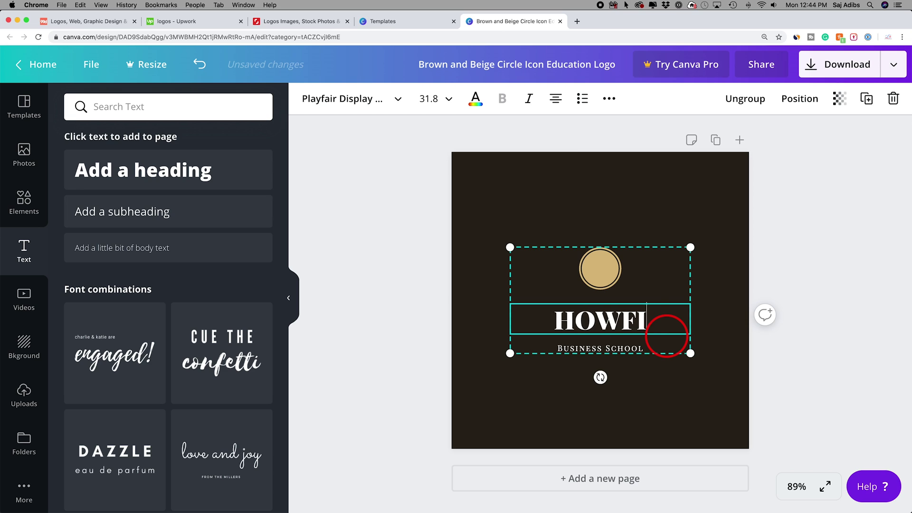
Step: Replace the Business School tagline with HOW-TO VIDEOS
left_click(563, 349)
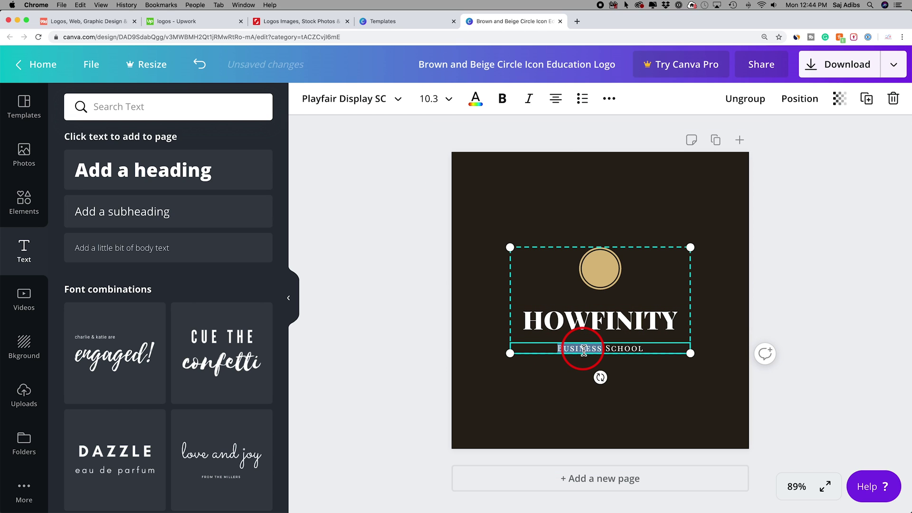
left_click_drag(584, 351, 676, 352)
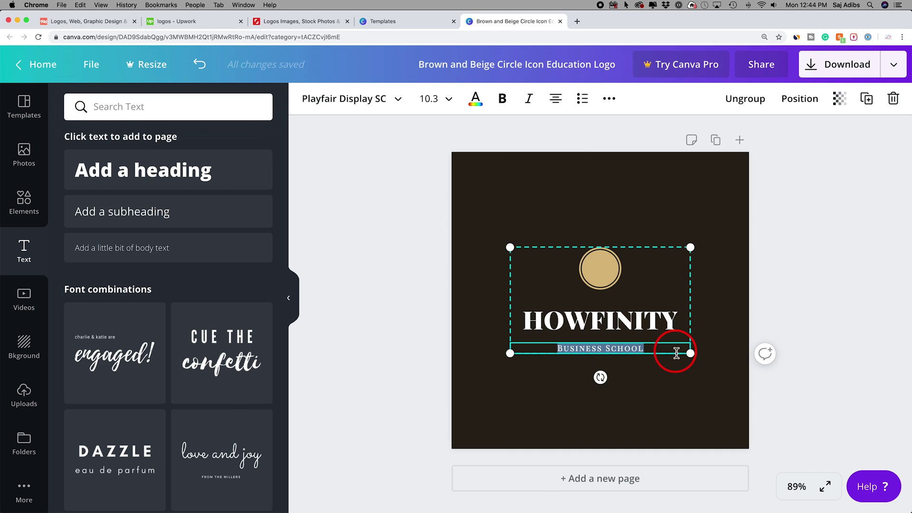
type("HOW-TO VIDEOS")
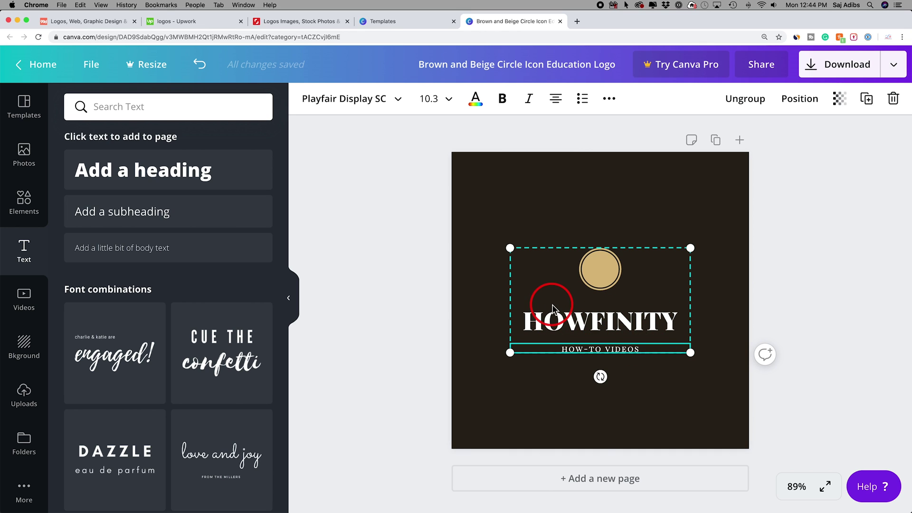
Step: Try the Anton font on the HOWFINITY heading and switch it back to Playfair Display Black
left_click(530, 328)
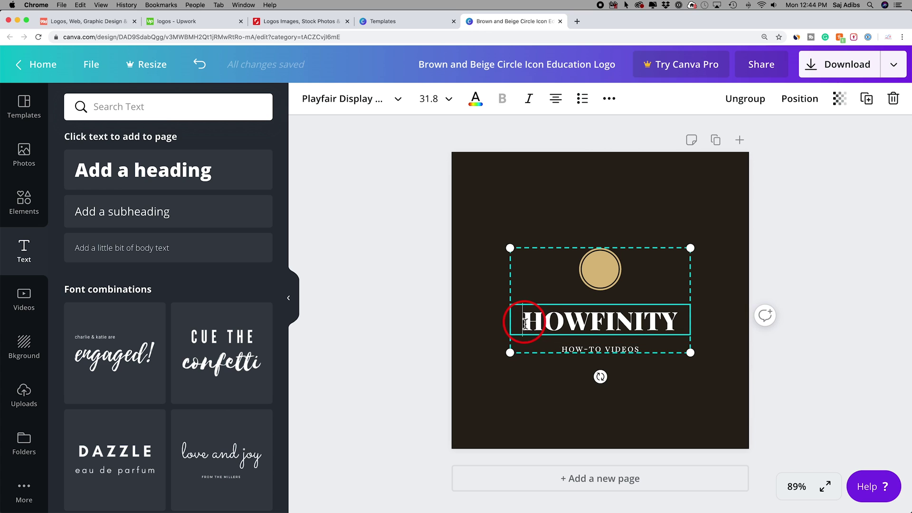
left_click_drag(524, 323, 708, 325)
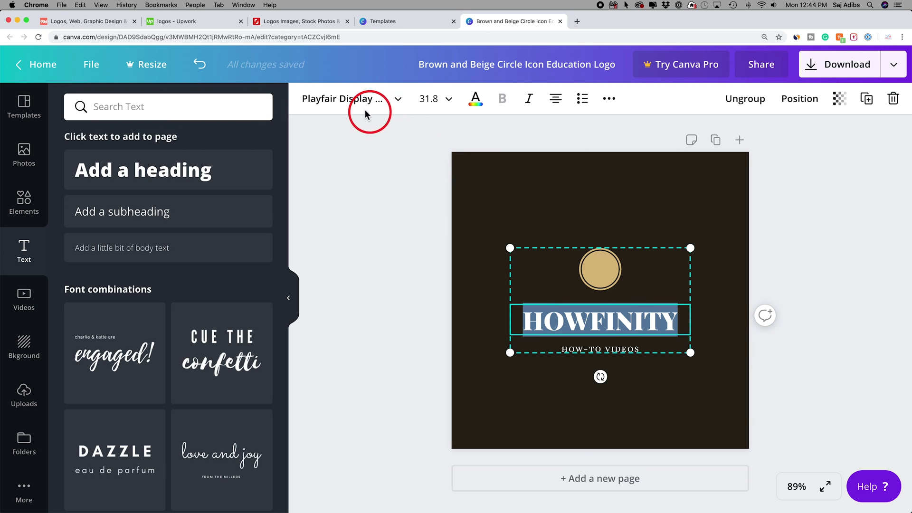
left_click(400, 102)
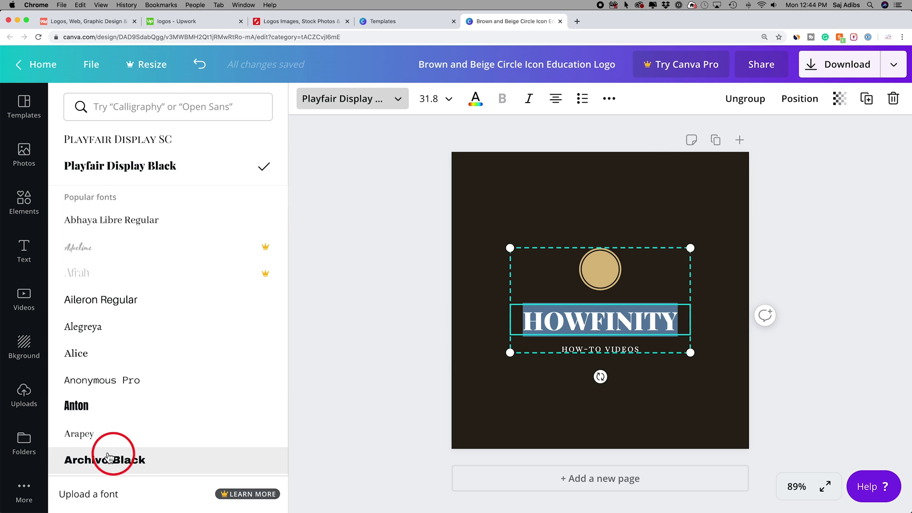
left_click(87, 412)
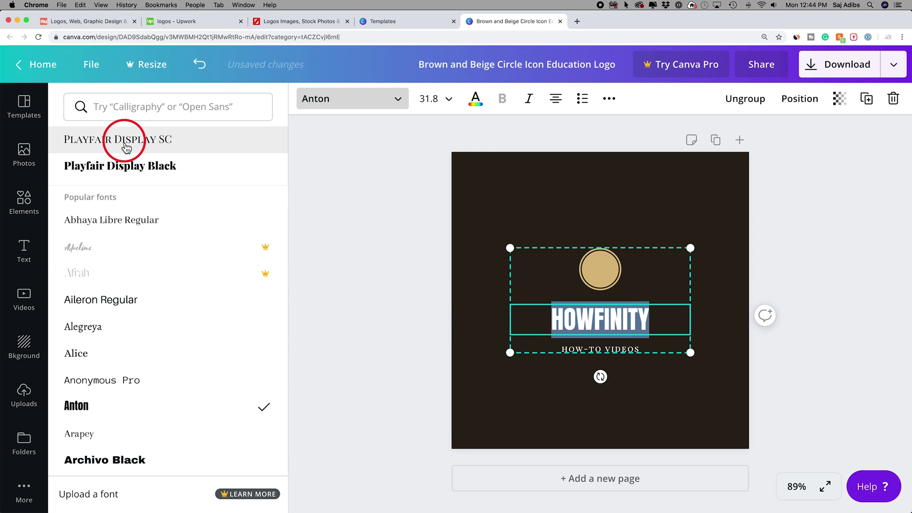
left_click(124, 163)
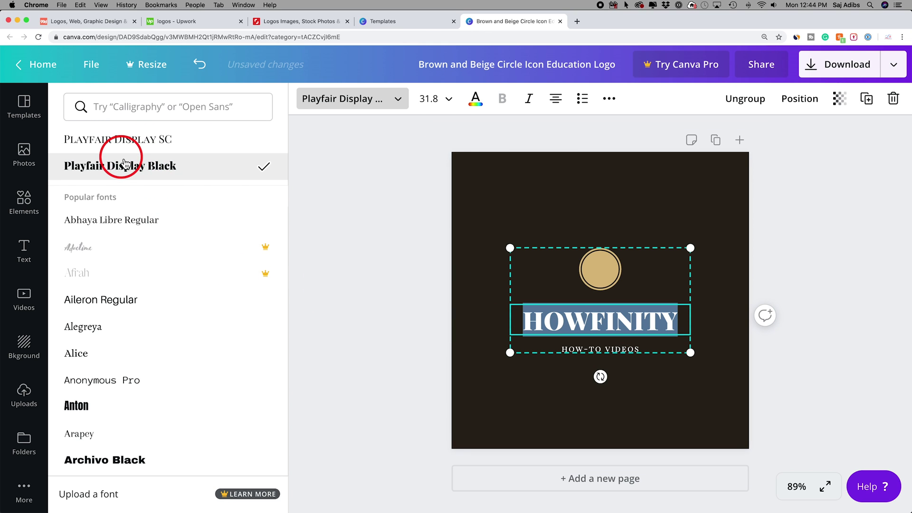
left_click(451, 106)
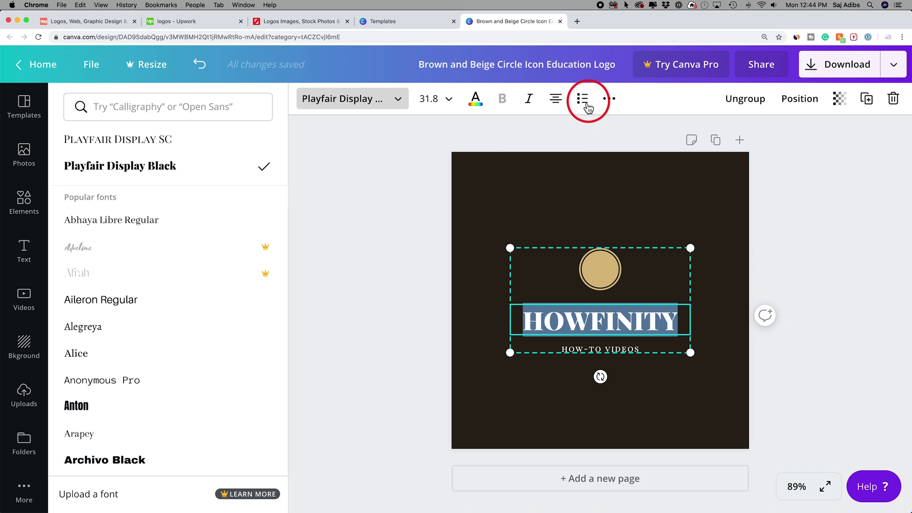
left_click(604, 316)
left_click(537, 383)
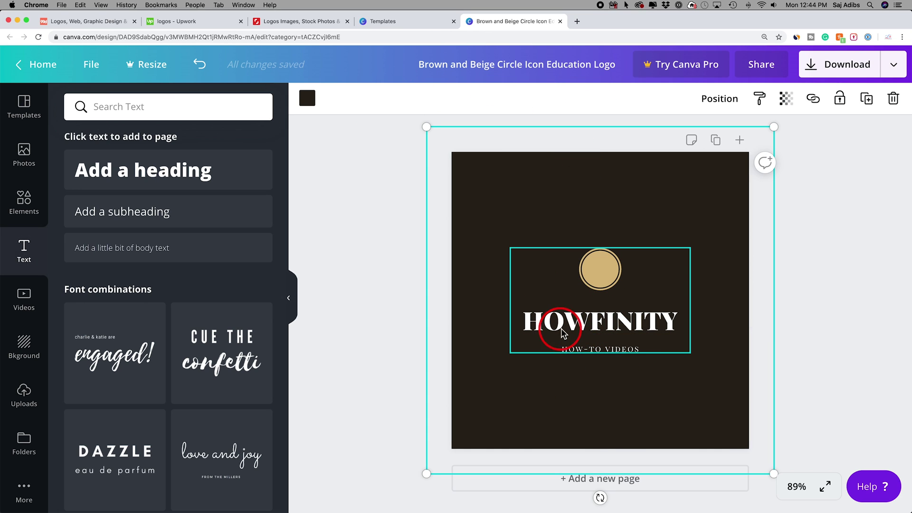
Step: Try moving the logo group off-centre and bring it back to the centre of the canvas
left_click_drag(560, 329, 608, 338)
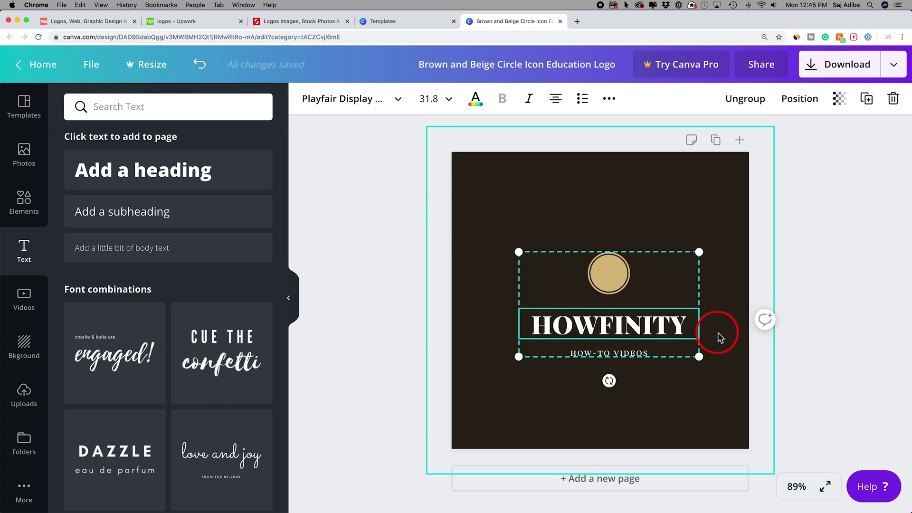
left_click_drag(630, 320, 625, 325)
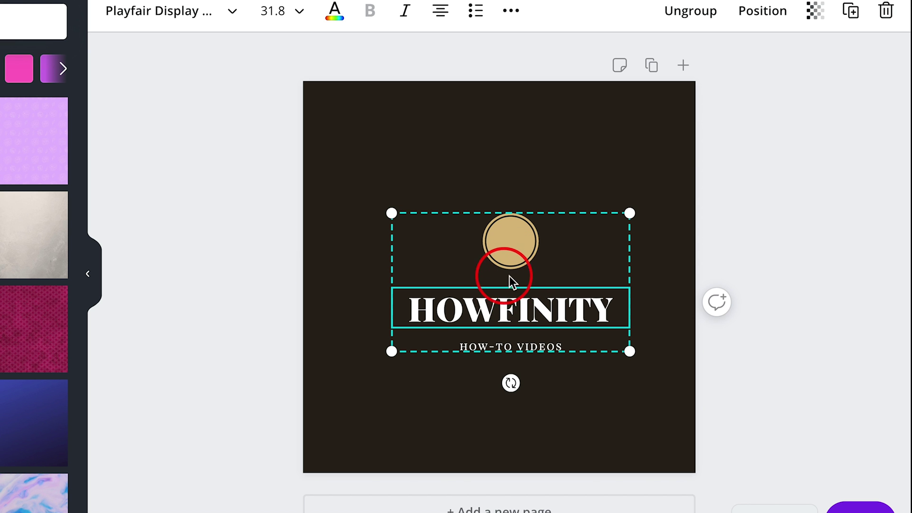
mouse_move(514, 272)
left_mouse_down()
mouse_move(503, 260)
mouse_move(527, 244)
mouse_move(518, 277)
mouse_move(510, 267)
mouse_move(486, 274)
mouse_move(507, 268)
mouse_move(509, 281)
mouse_move(507, 269)
left_mouse_up()
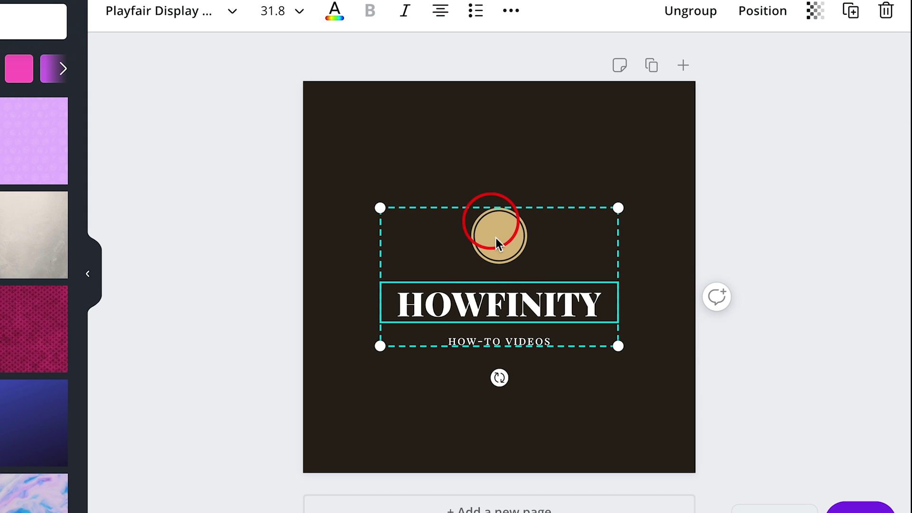
Step: Ungroup the logo and move the gold circle straight down, closer to the HOWFINITY heading
mouse_move(492, 241)
left_mouse_down()
mouse_move(504, 251)
mouse_move(493, 240)
left_mouse_up()
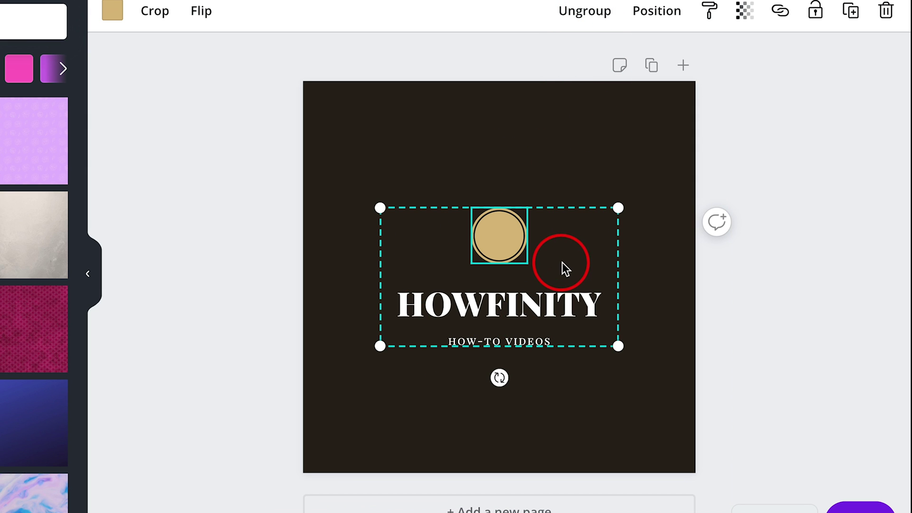
left_click(586, 21)
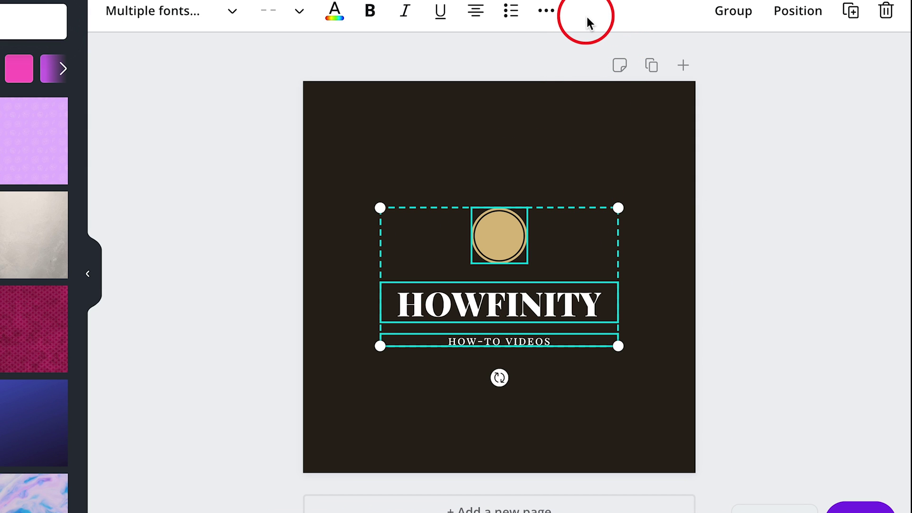
left_click(507, 249)
left_click(562, 239)
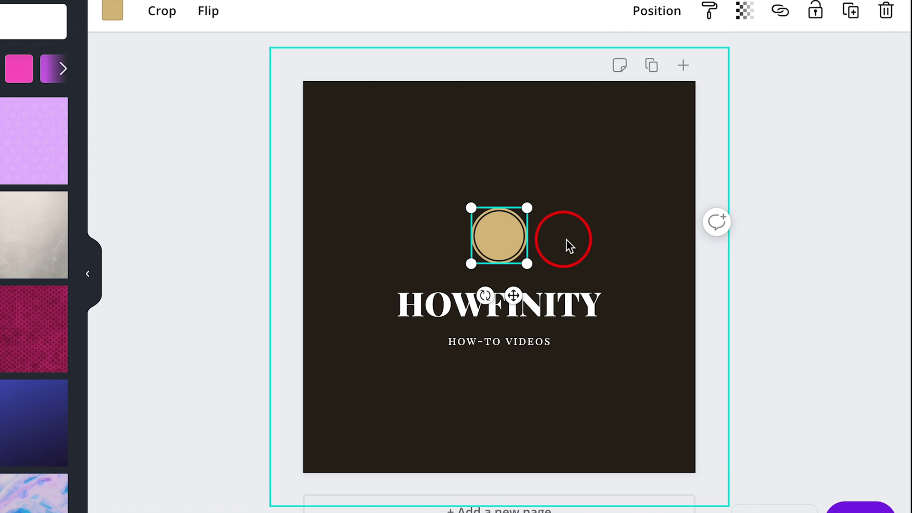
left_click(514, 241)
mouse_move(514, 241)
left_mouse_down()
mouse_move(443, 242)
mouse_move(558, 259)
mouse_move(497, 244)
mouse_move(513, 255)
left_mouse_up()
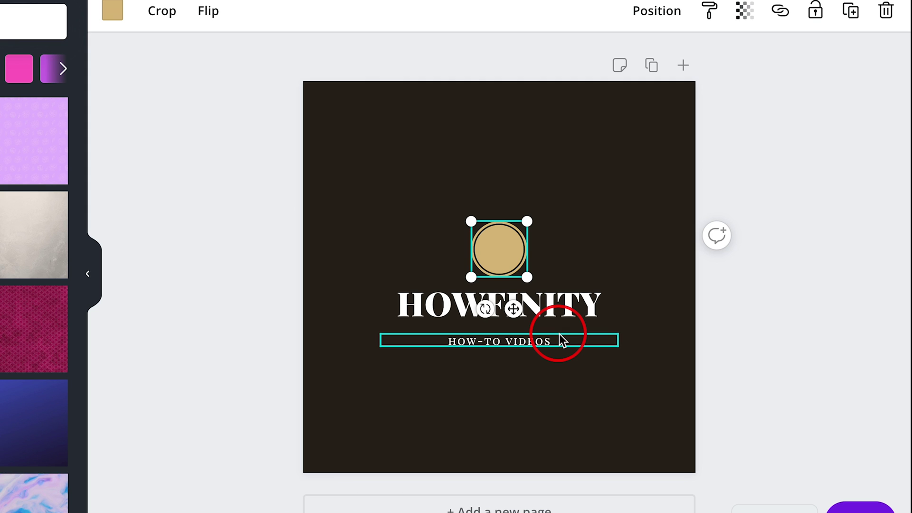
Step: Group the gold circle, the HOWFINITY heading and the HOW-TO VIDEOS tagline together
left_click(562, 307, "shift")
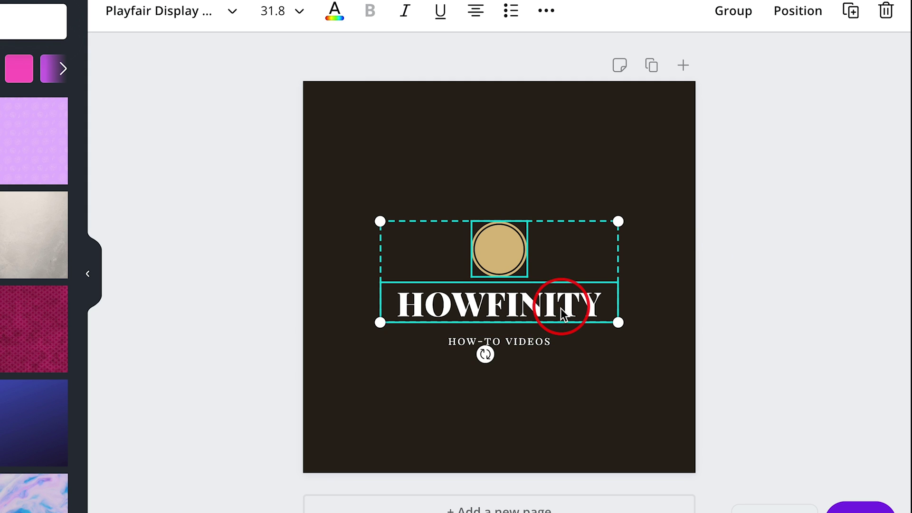
left_click(529, 341, "shift")
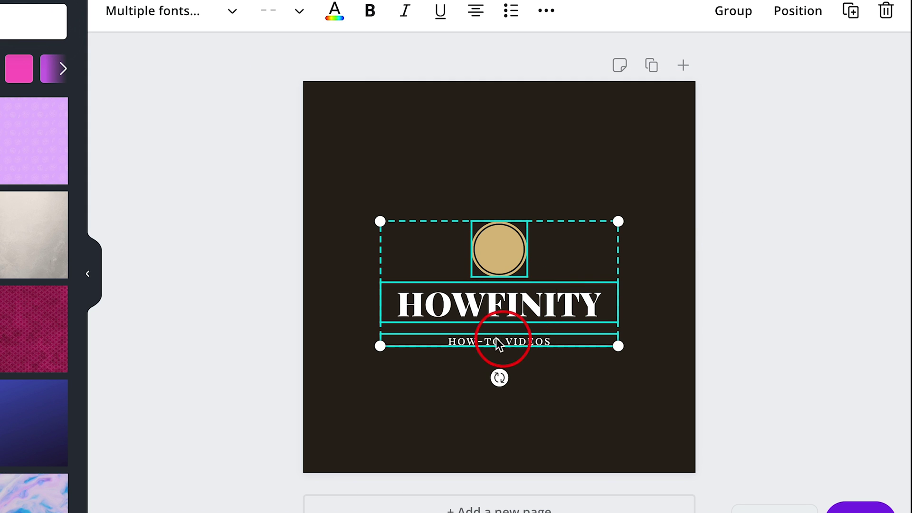
left_click(733, 19)
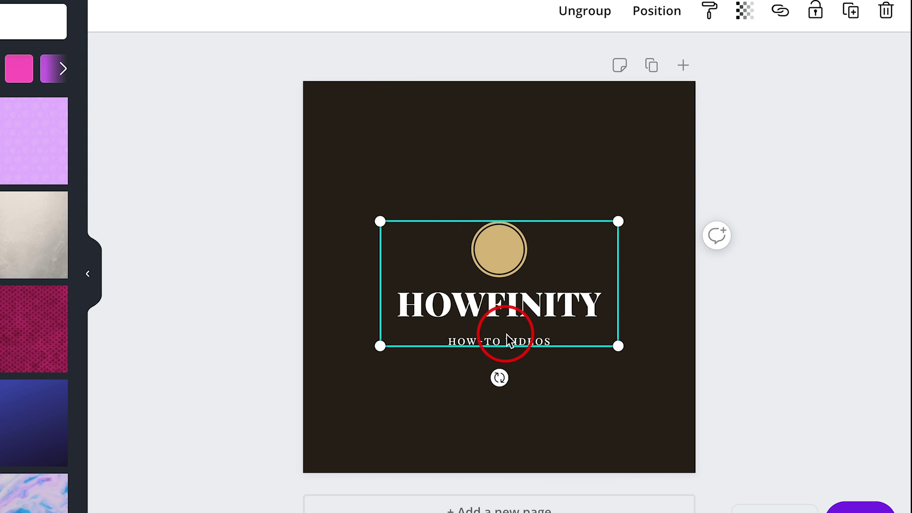
key("Escape")
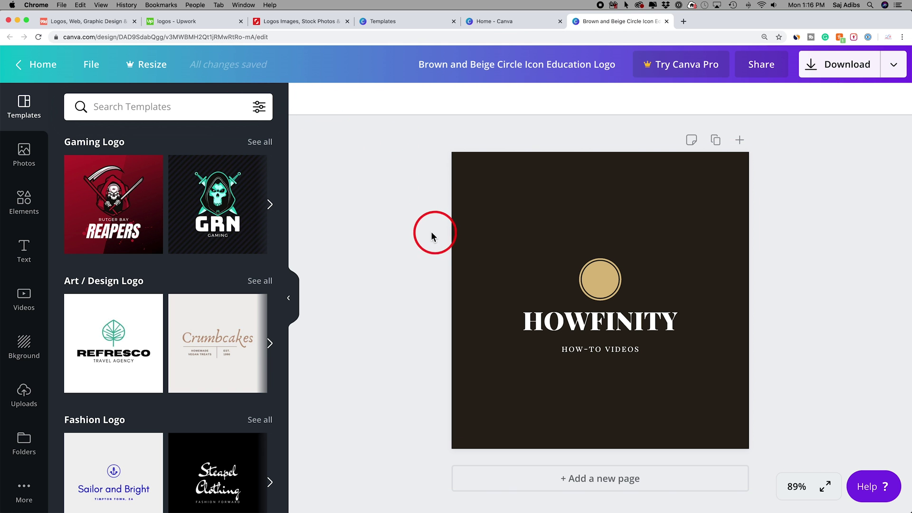
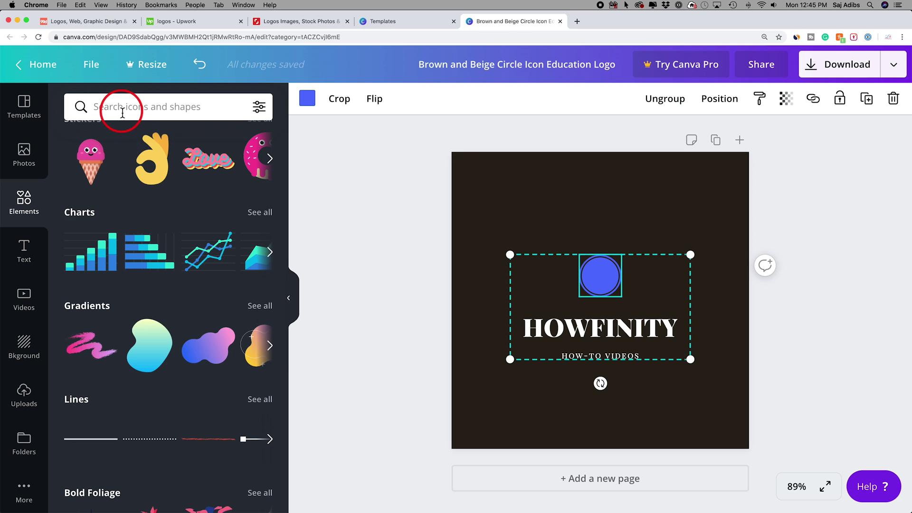
Step: Search the elements for "video", add the grey round play icon and shrink it to about the size of the blue circle
left_click(121, 108)
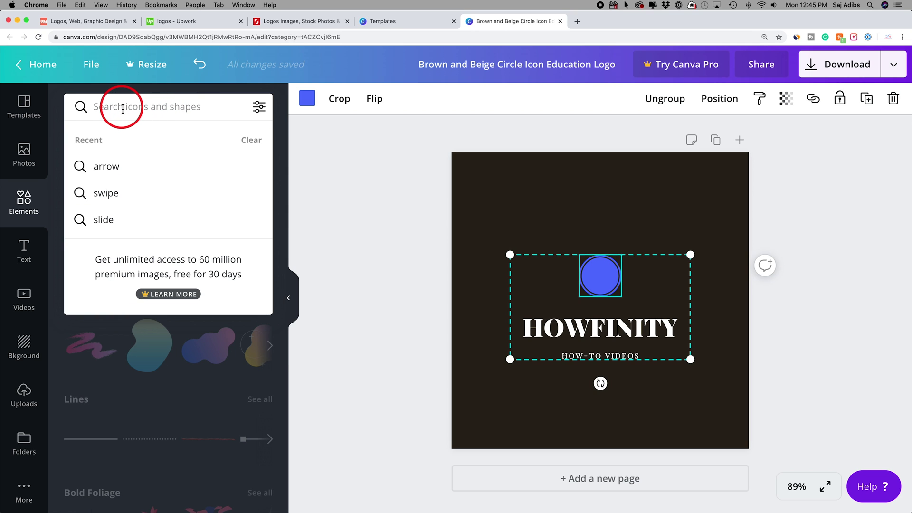
type("video")
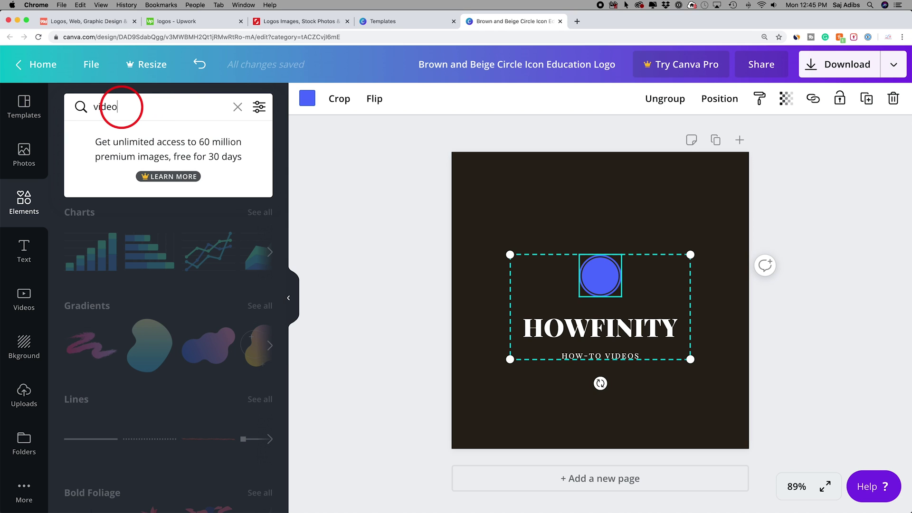
key("Return")
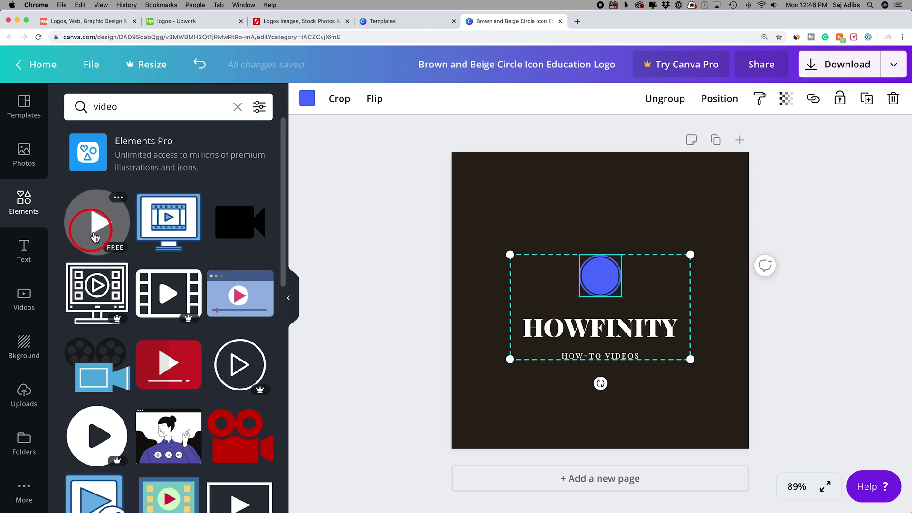
left_click_drag(98, 230, 592, 267)
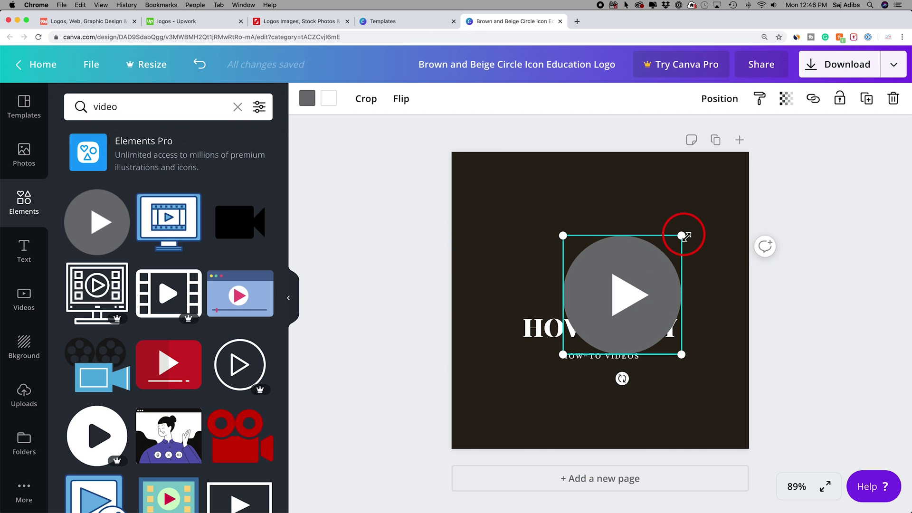
left_click_drag(683, 235, 591, 266)
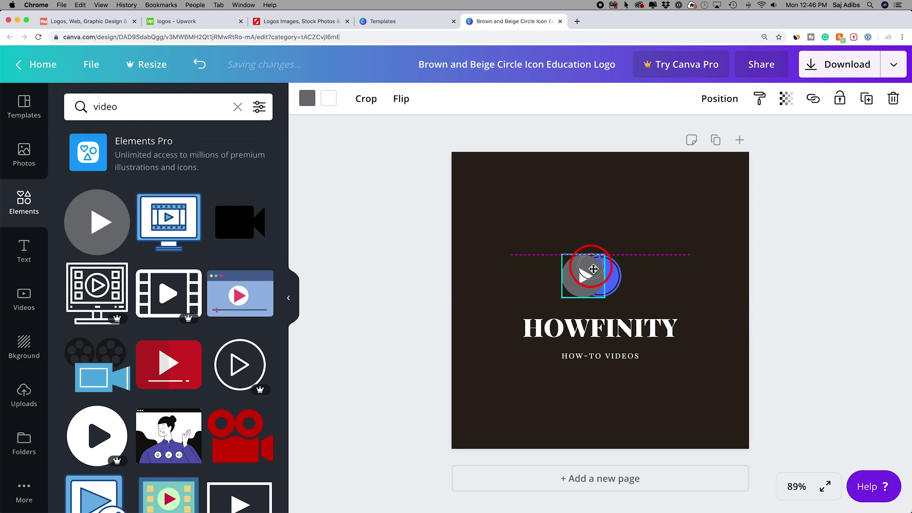
Step: Delete the blue circle and place the grey play icon centred just above the HOWFINITY heading
left_click(619, 279)
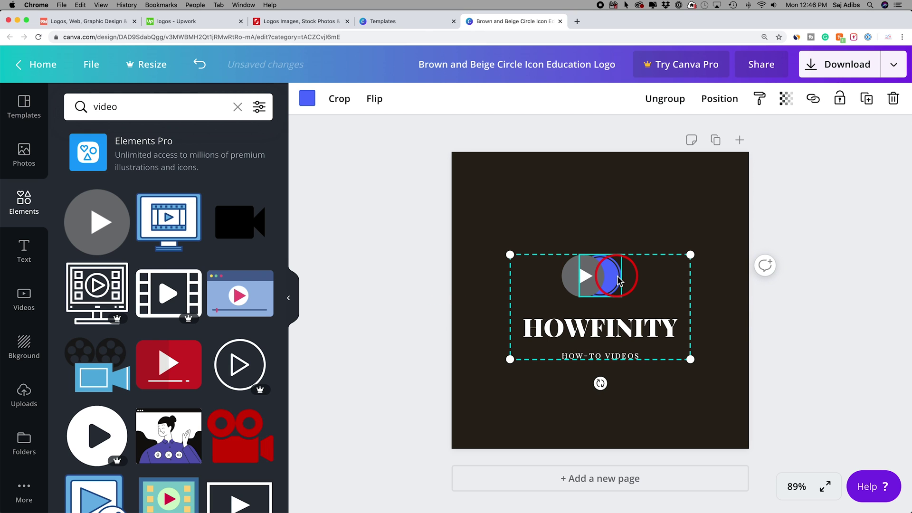
key("Delete")
left_click_drag(618, 279, 611, 301)
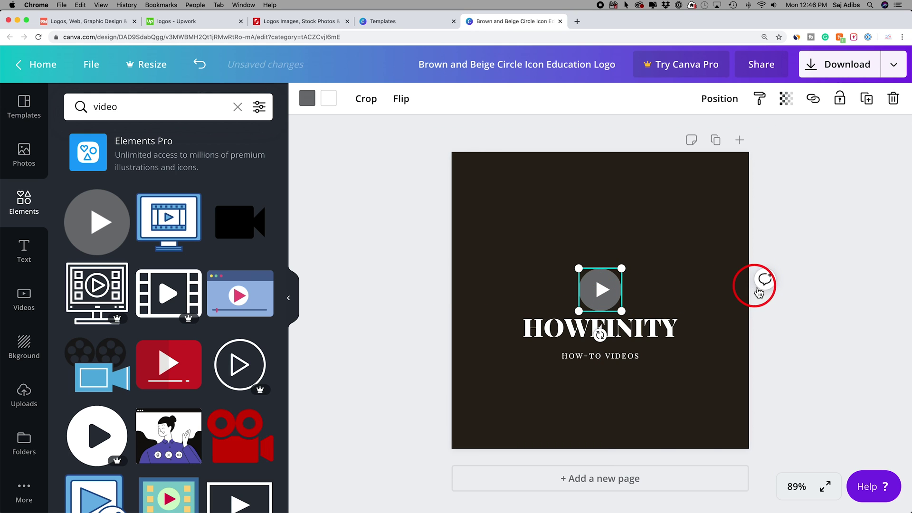
Step: Recolour the play icon's grey circle, trying black and settling on a bright blue
left_click(307, 99)
left_click(78, 293)
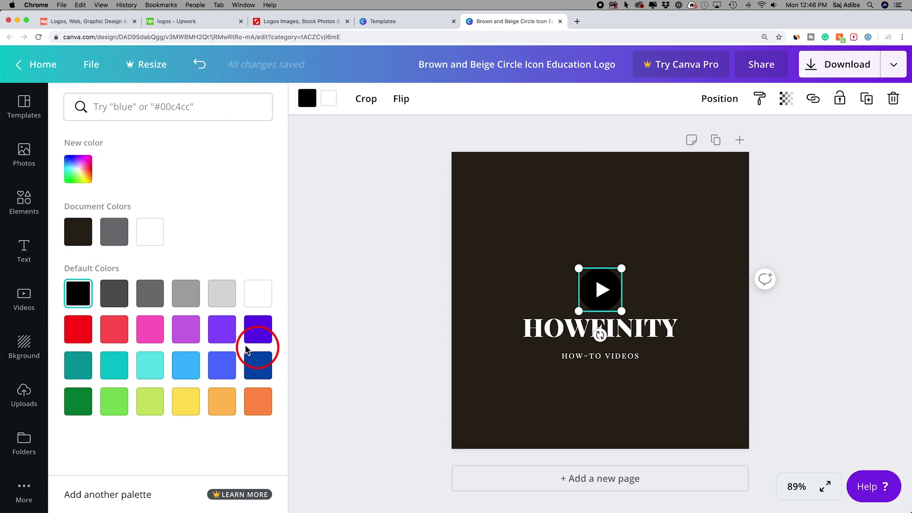
left_click(223, 366)
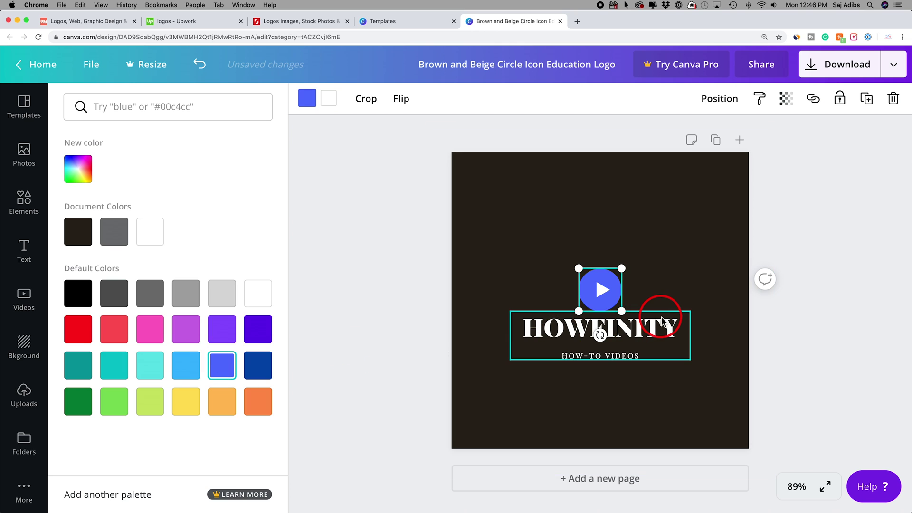
left_click(381, 221)
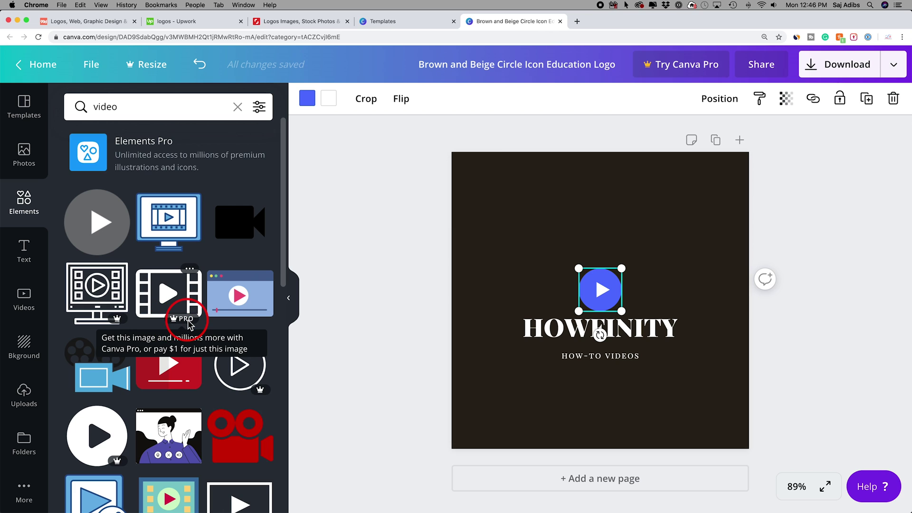
left_click_drag(90, 245, 386, 290)
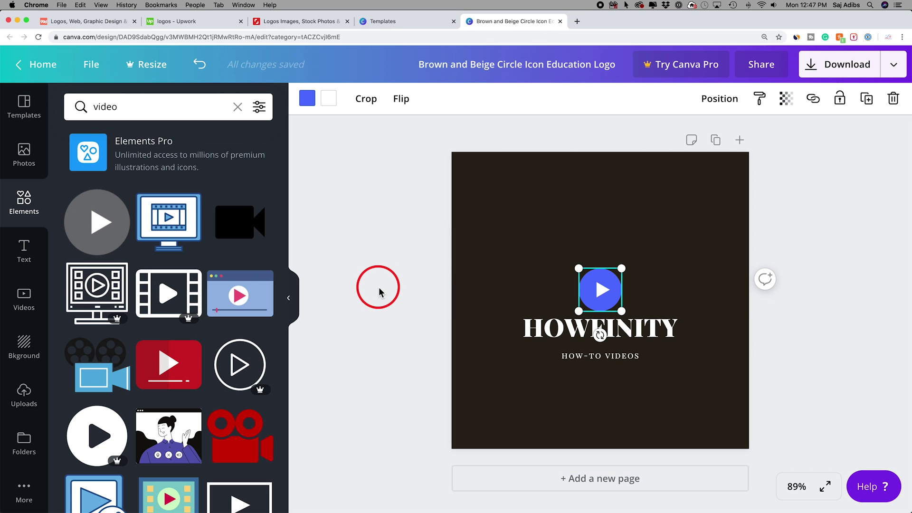
left_click(379, 291)
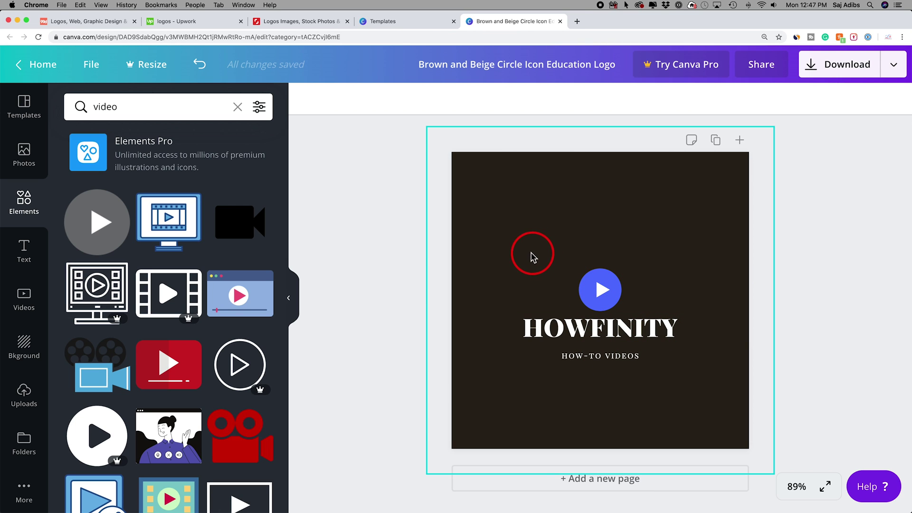
Step: Show the ready-made background options for the logo page
left_click(25, 349)
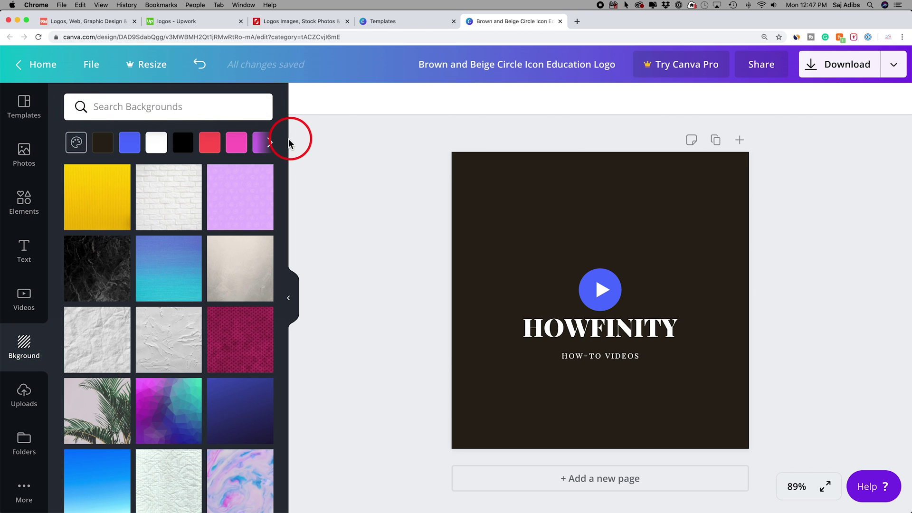
left_click(113, 150)
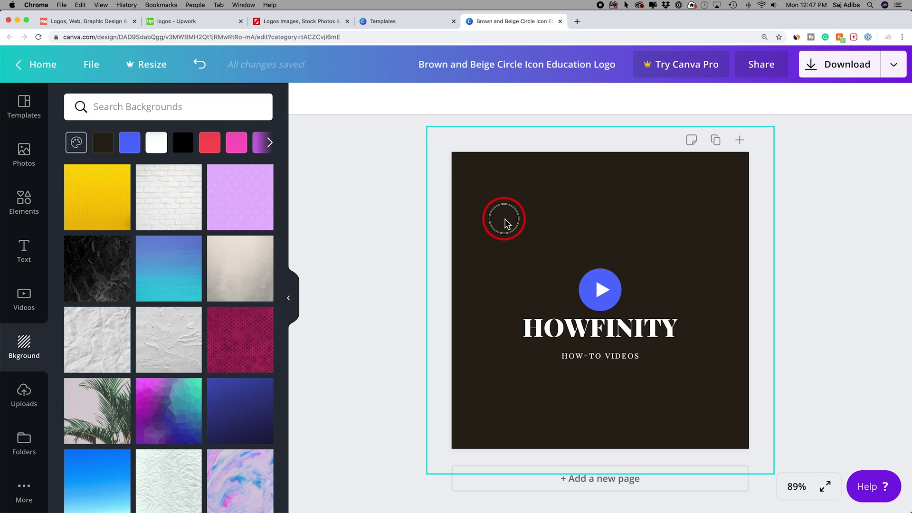
Step: Recolour the dark brown square covering the page, trying dark blue, light red and black
left_click(505, 222)
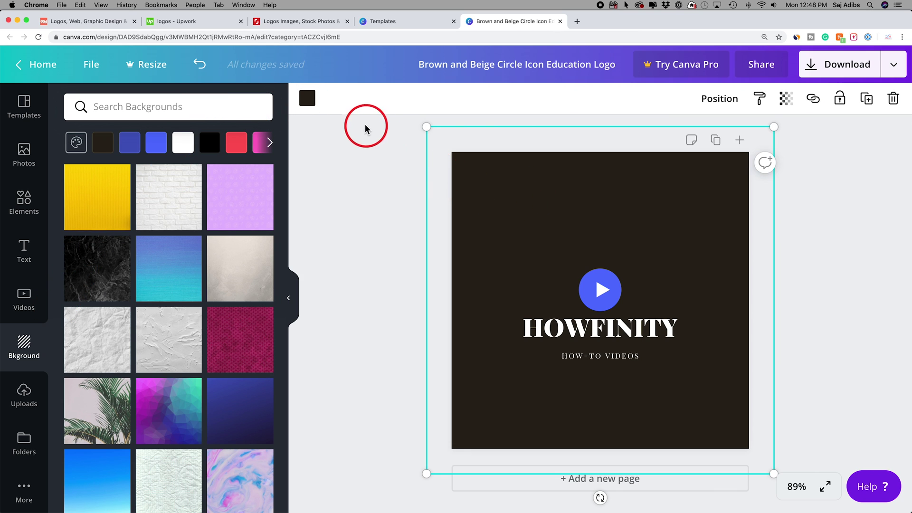
left_click(308, 105)
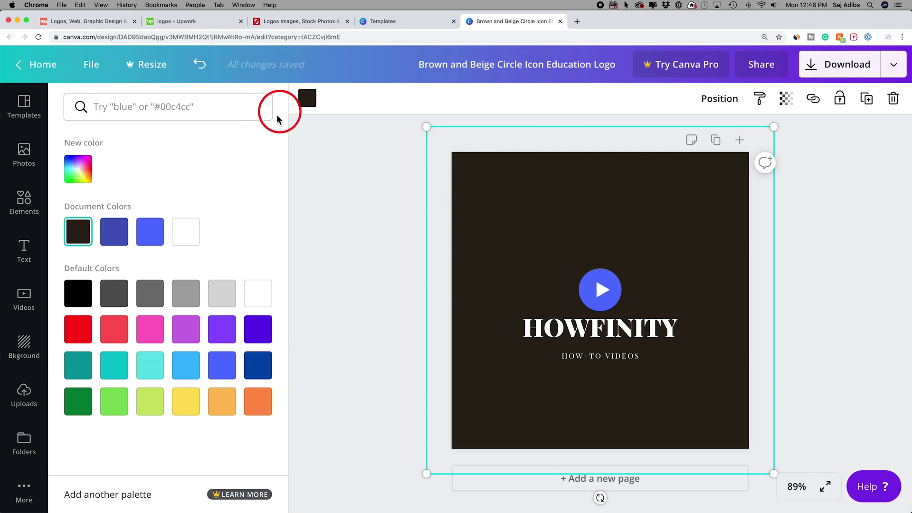
left_click(111, 240)
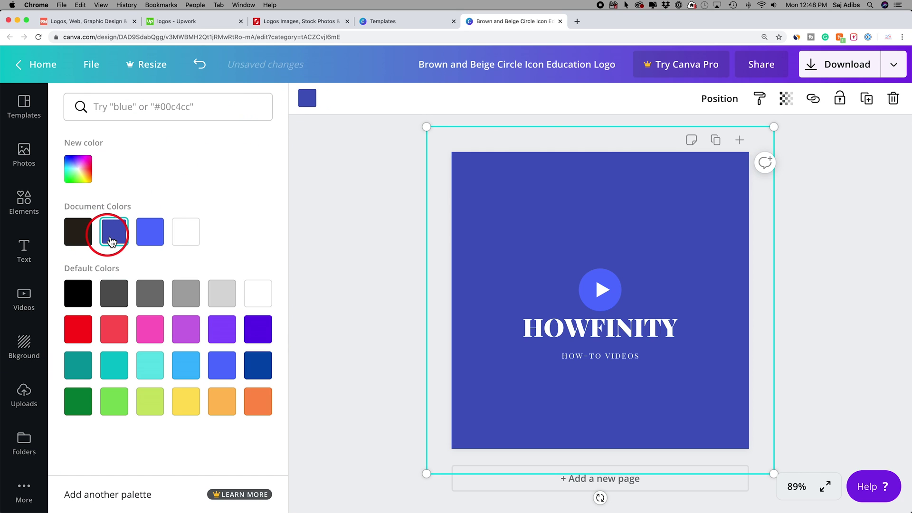
left_click(118, 337)
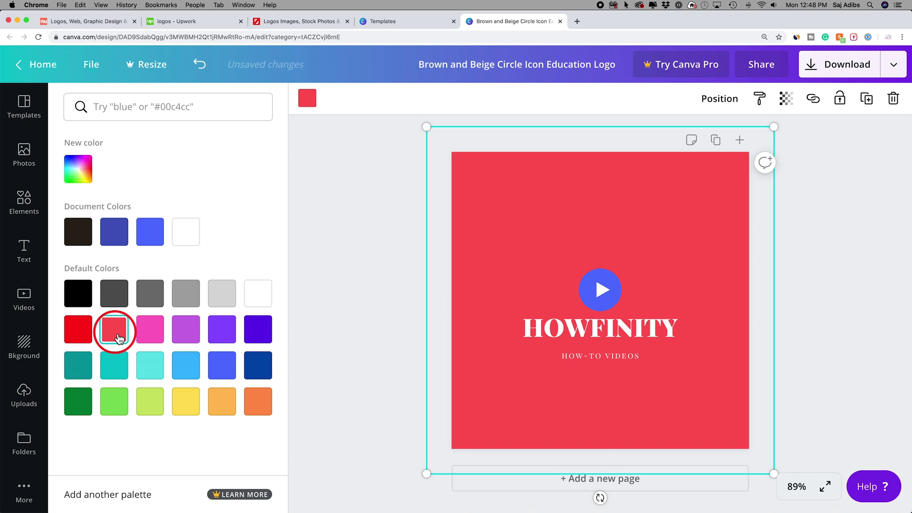
left_click(80, 298)
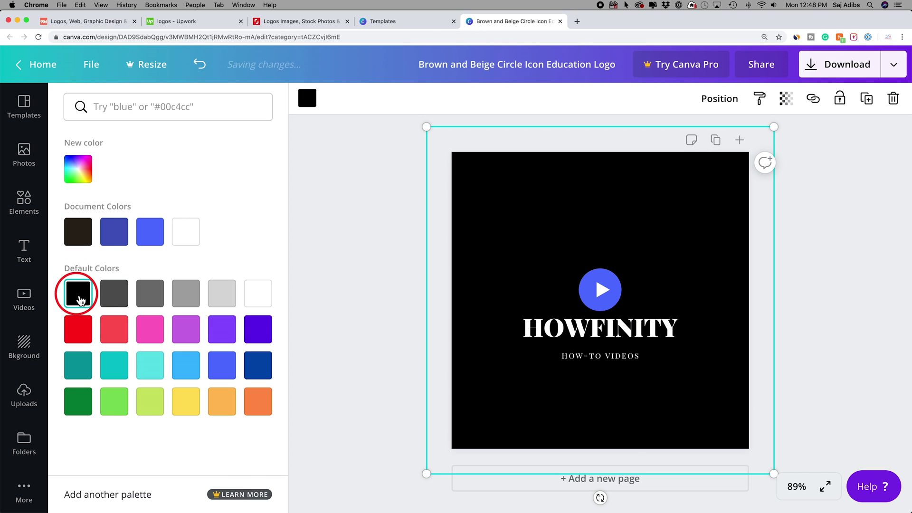
left_click(489, 220)
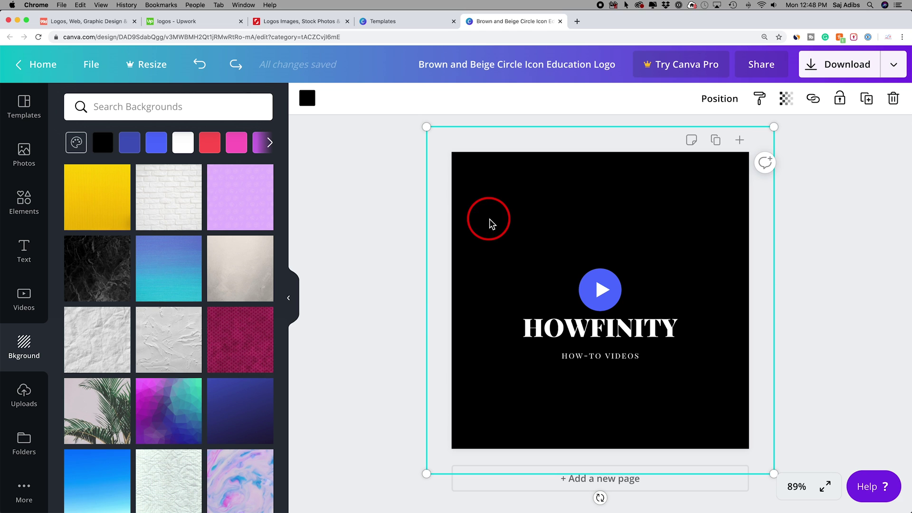
Step: Apply the dark blue gradient background and delete the black square that covers it
left_click(231, 413)
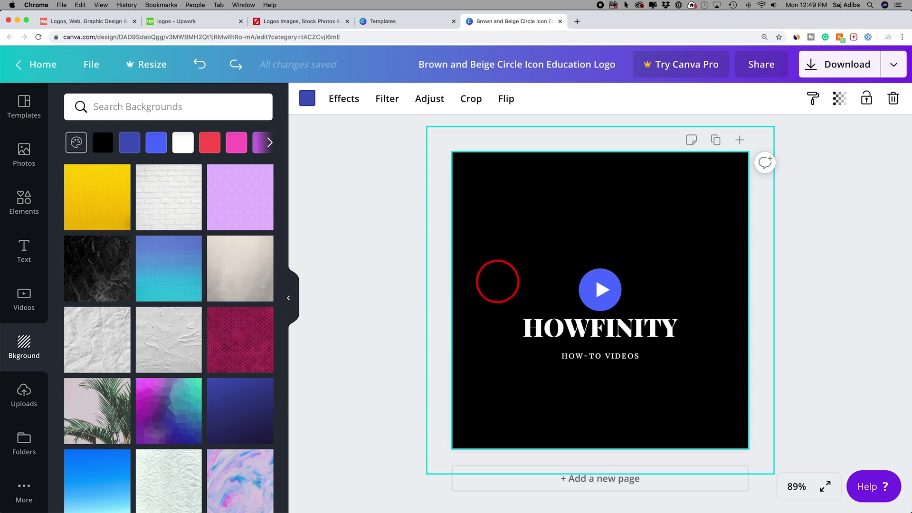
left_click(472, 183)
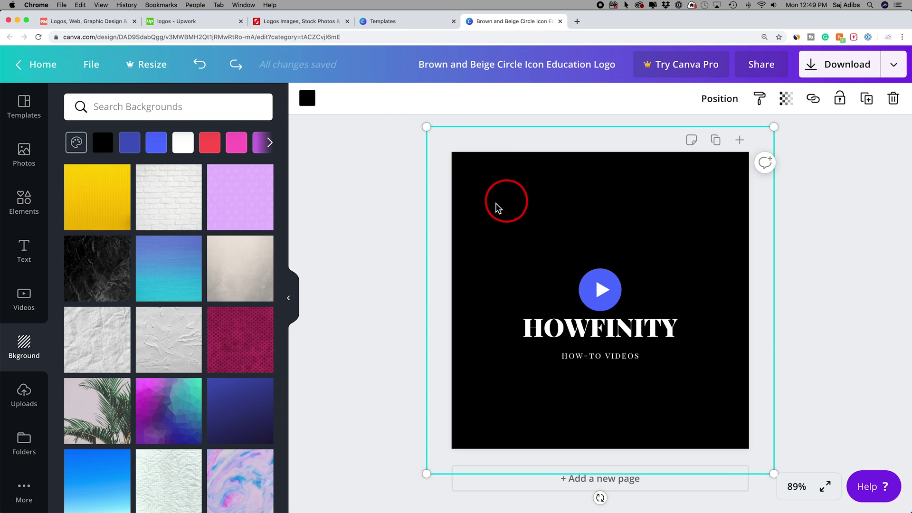
key("super+shift+z")
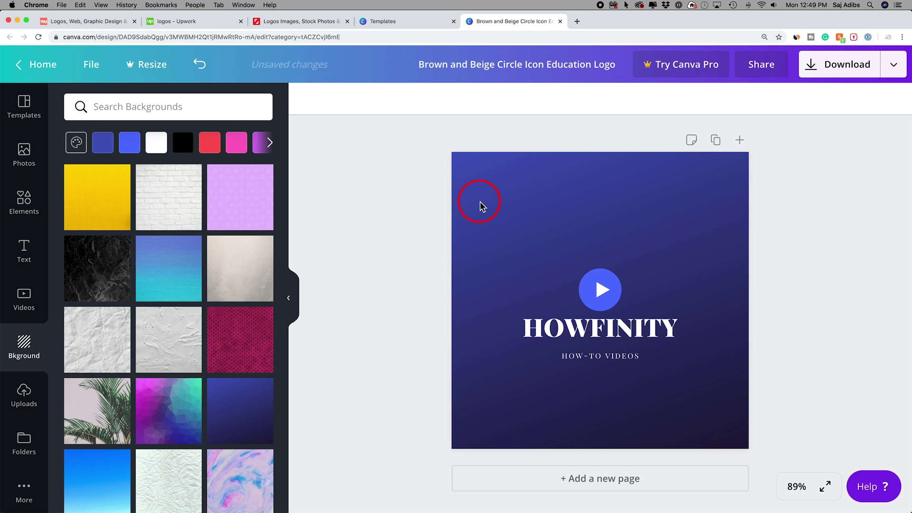
Step: Try the black textured and beige textured backgrounds on the page, and return to the dark blue gradient
left_click(487, 269)
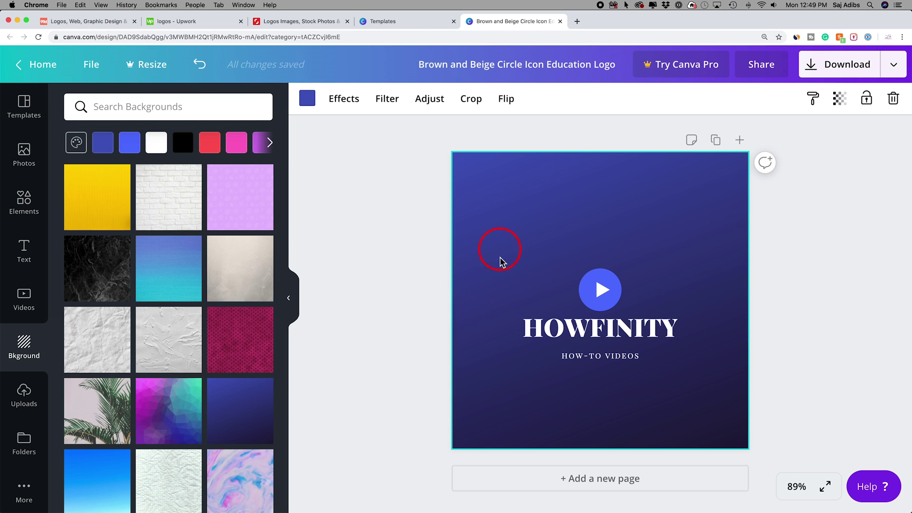
left_click(97, 272)
left_click(246, 277)
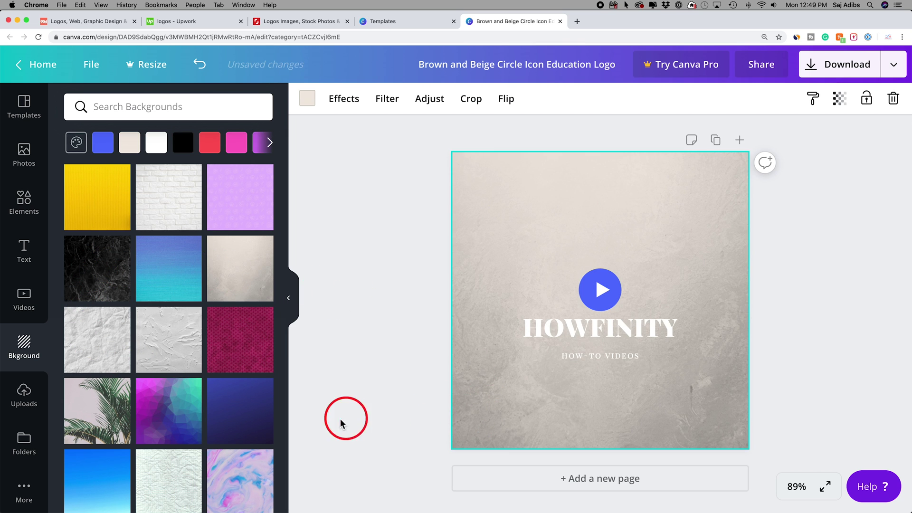
left_click(243, 417)
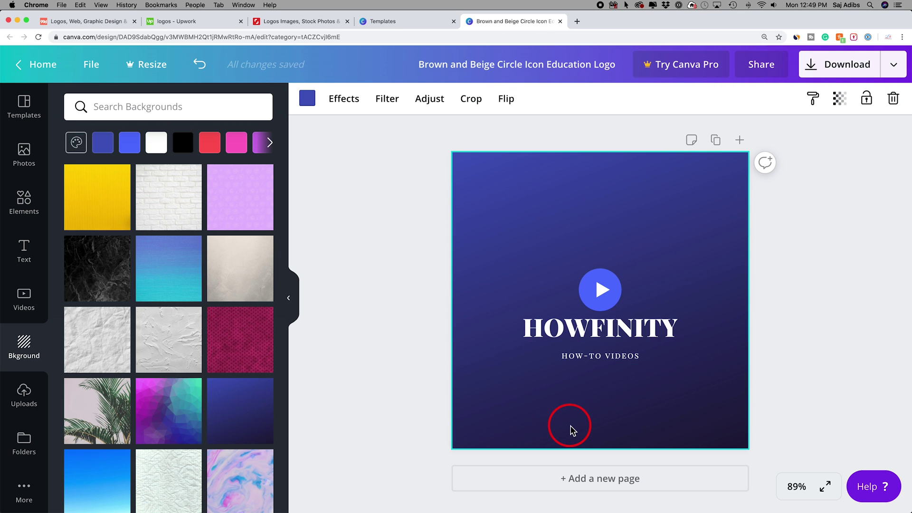
Step: Change the play icon's circle to the pure red default colour and deselect the icon
left_click(598, 292)
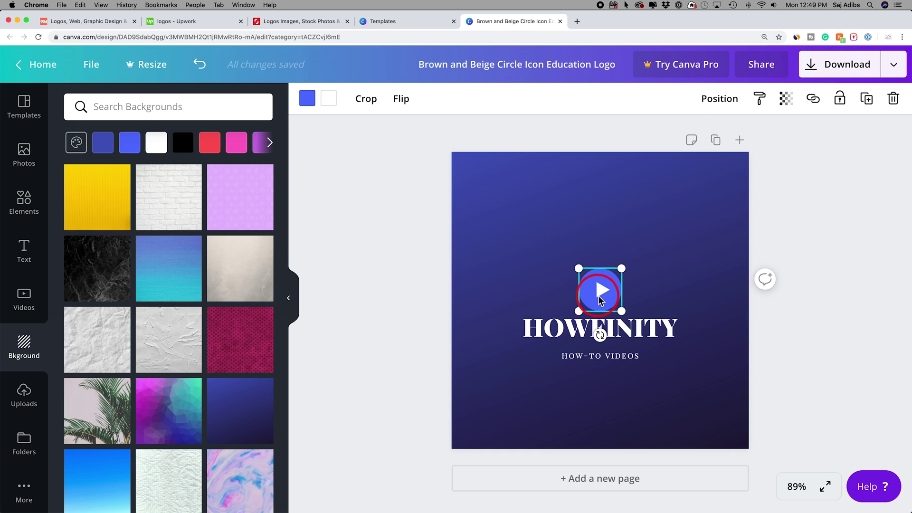
left_click(306, 98)
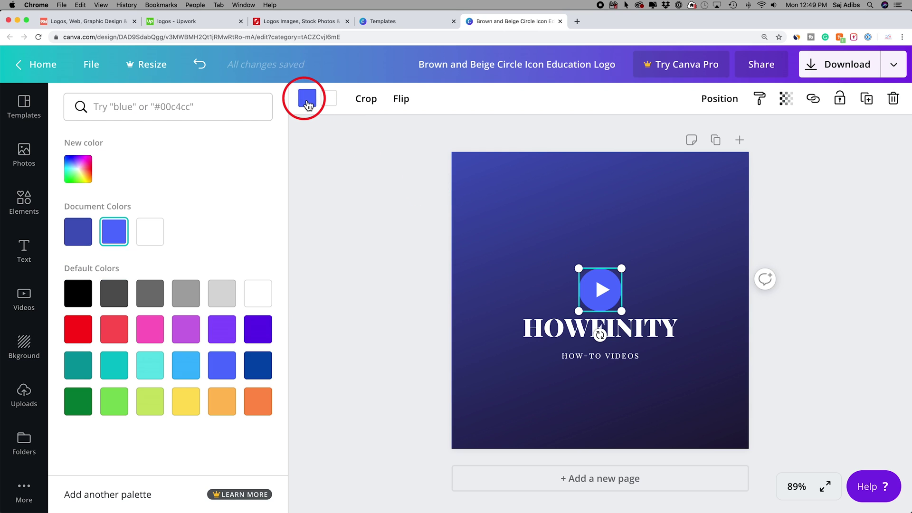
left_click(79, 328)
left_click(403, 298)
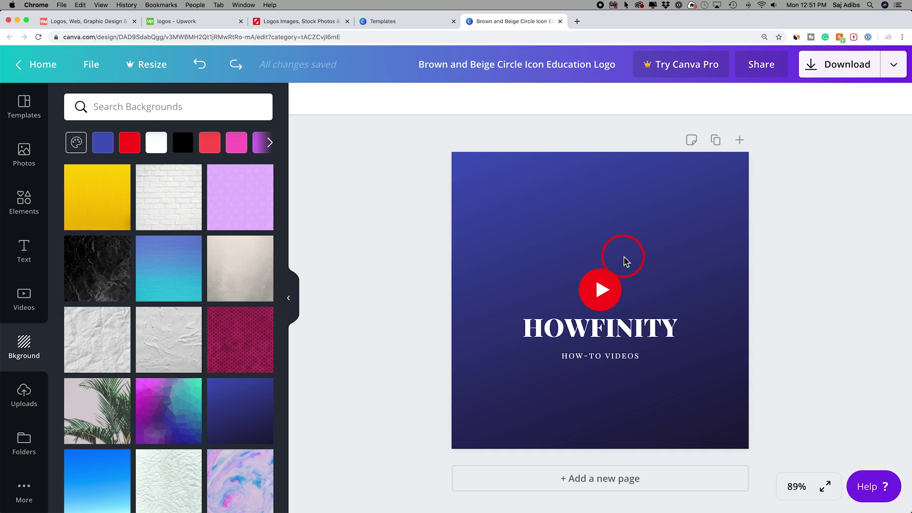
Step: Download the logo as a PNG file at its 500 x 500 px size
left_click(830, 74)
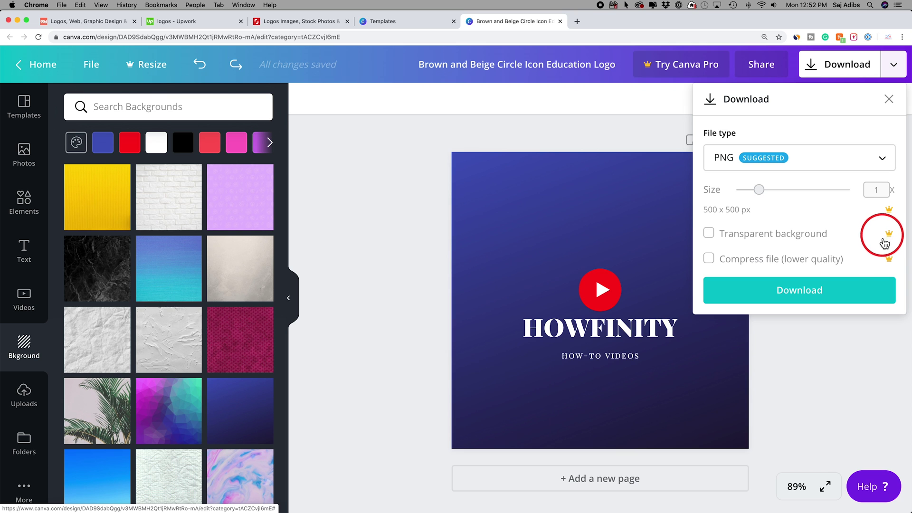
left_click(807, 298)
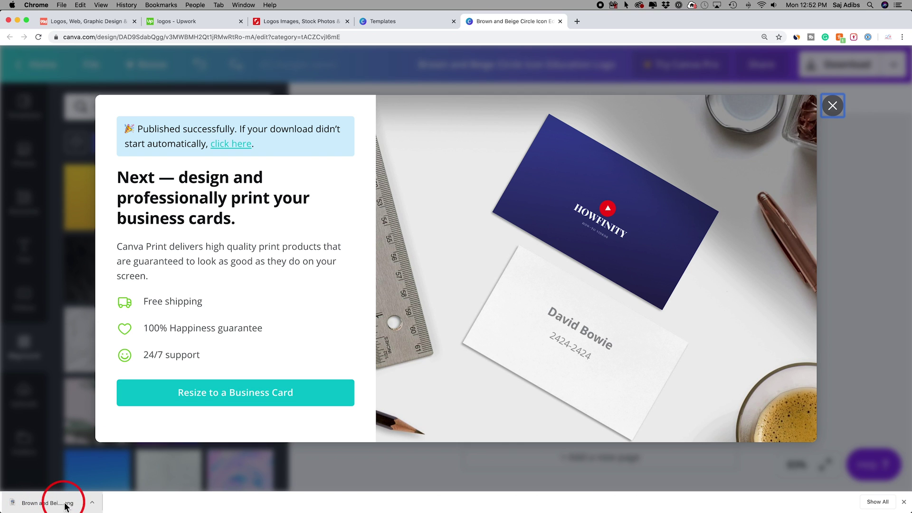
Step: Open the downloaded logo PNG in Preview, move its window to mid-screen to check the image, and close it
left_click(63, 504)
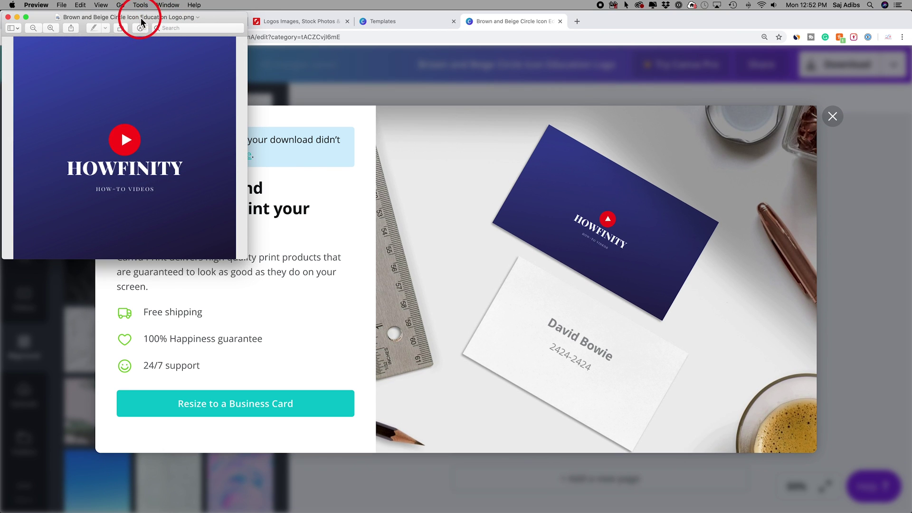
left_click_drag(138, 21, 473, 123)
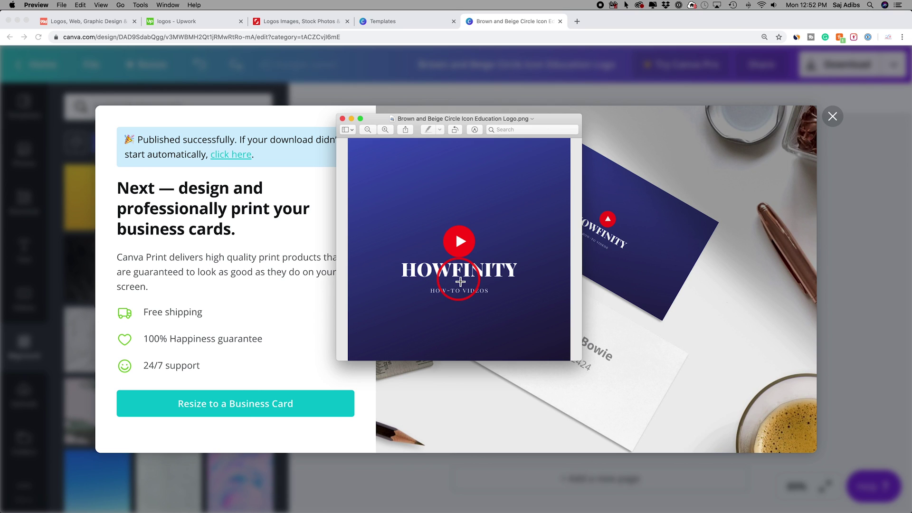
left_click(342, 119)
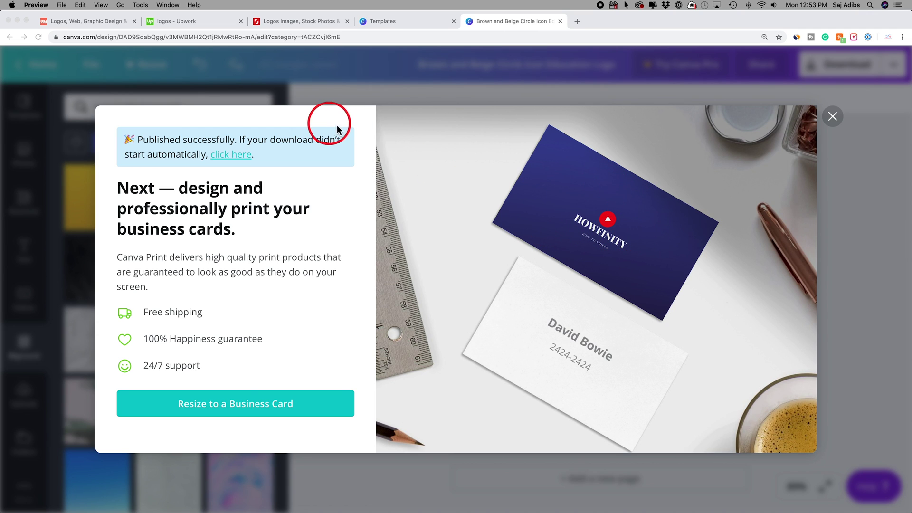
left_click(497, 87)
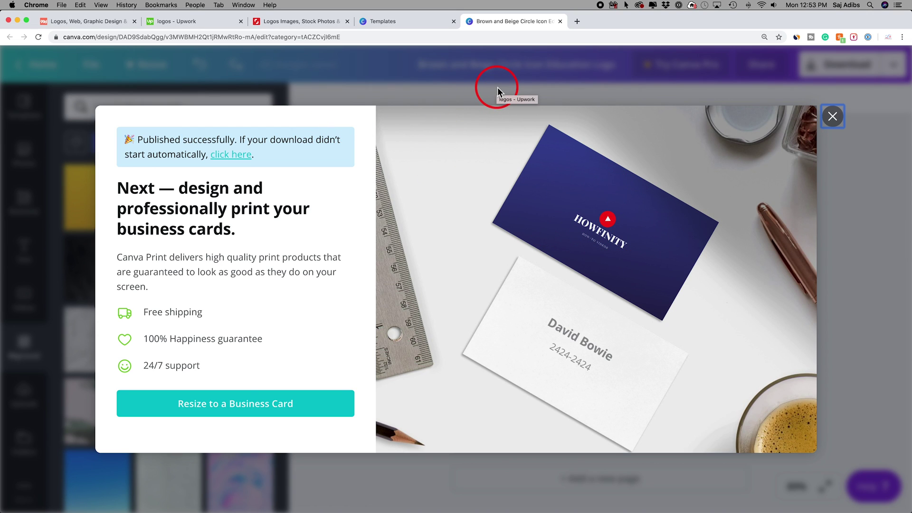